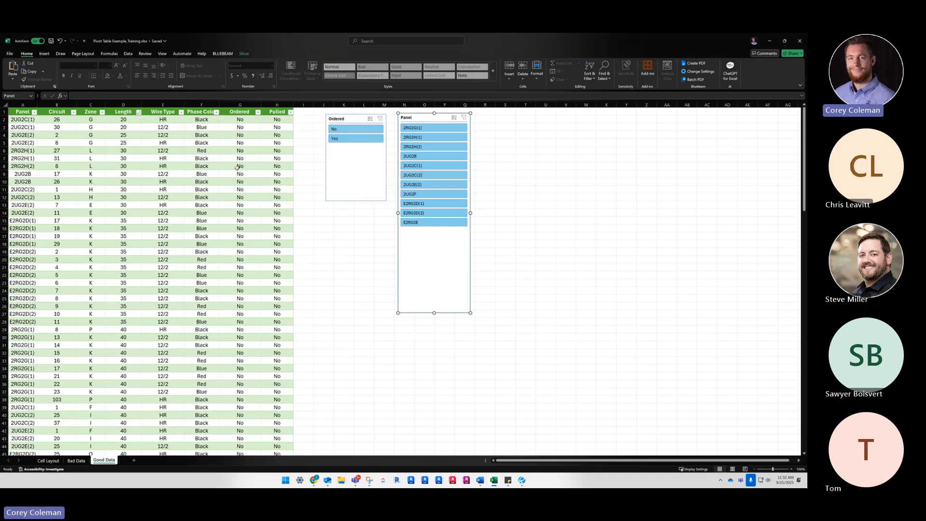
Filter the table to panel 2RG2G(1) with Ordered set to Yes using the slicers, and clear both filters
left_click(437, 130)
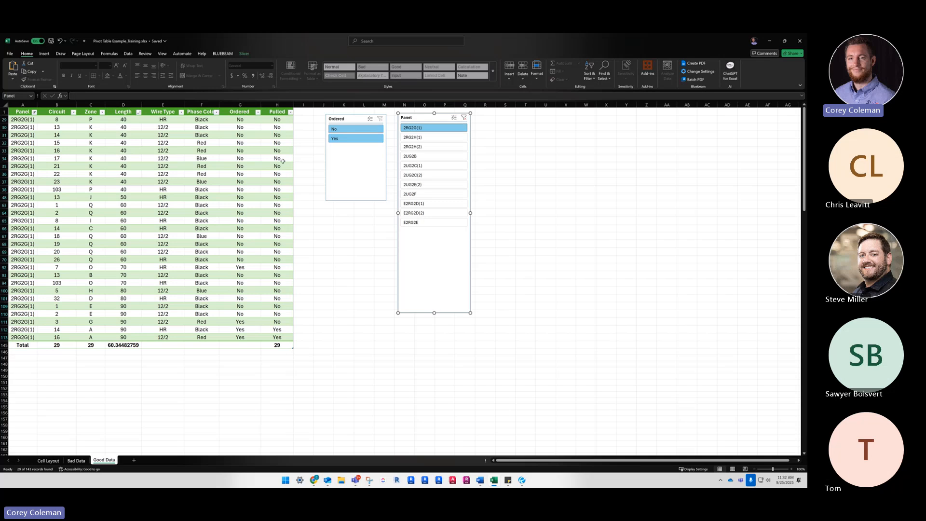
left_click(356, 138)
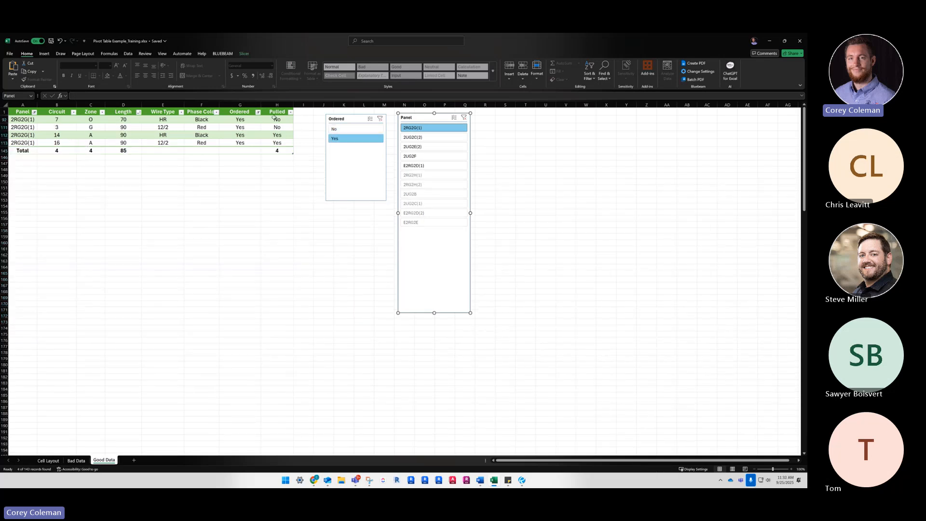
left_click(463, 117)
left_click(379, 119)
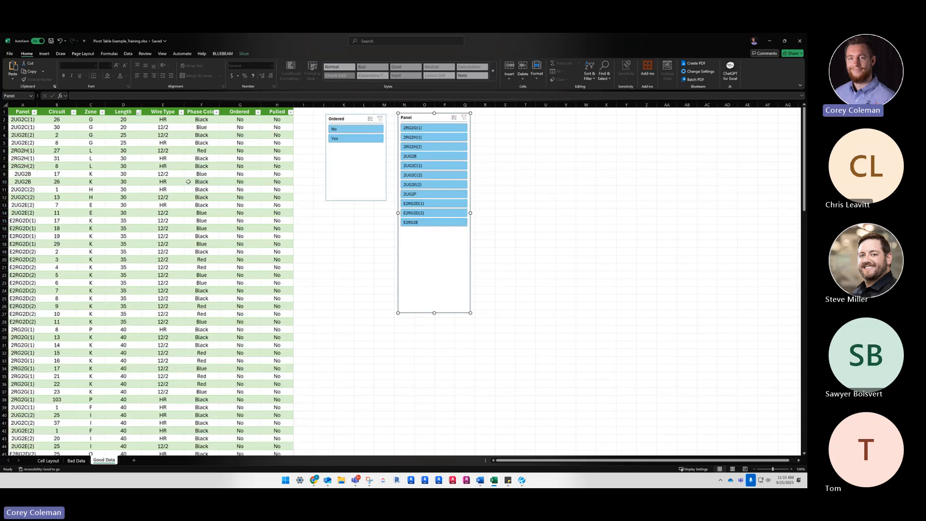
Summarize Table2 from the Good Data sheet with a PivotTable placed on a new worksheet
left_click(188, 182)
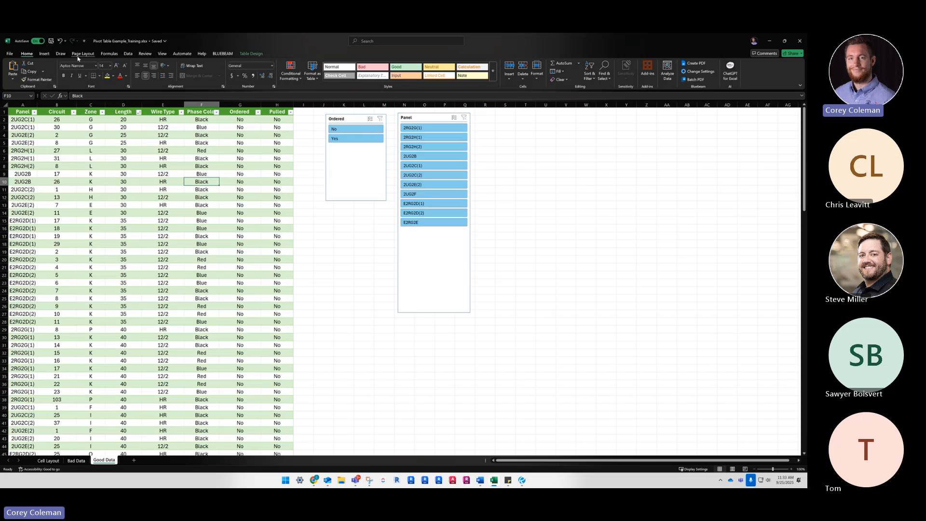
left_click(193, 152)
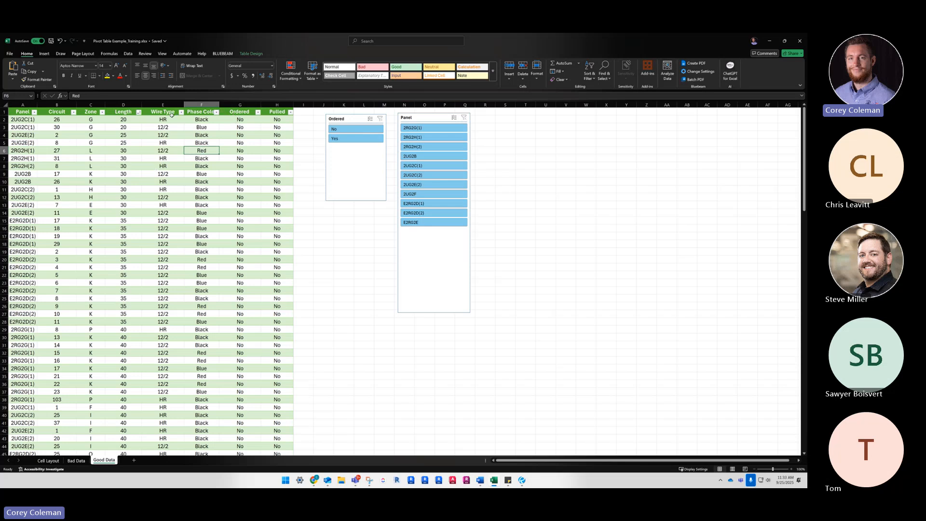
left_click(251, 54)
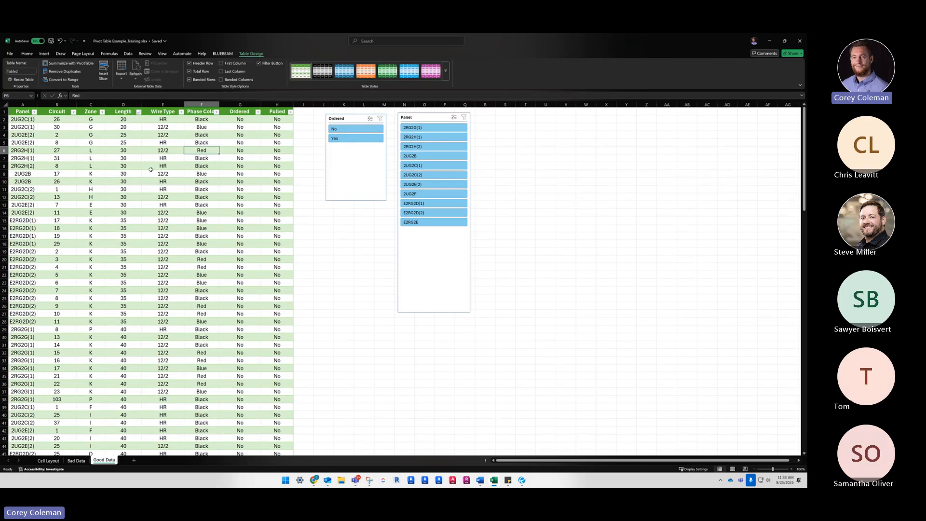
left_click(144, 141)
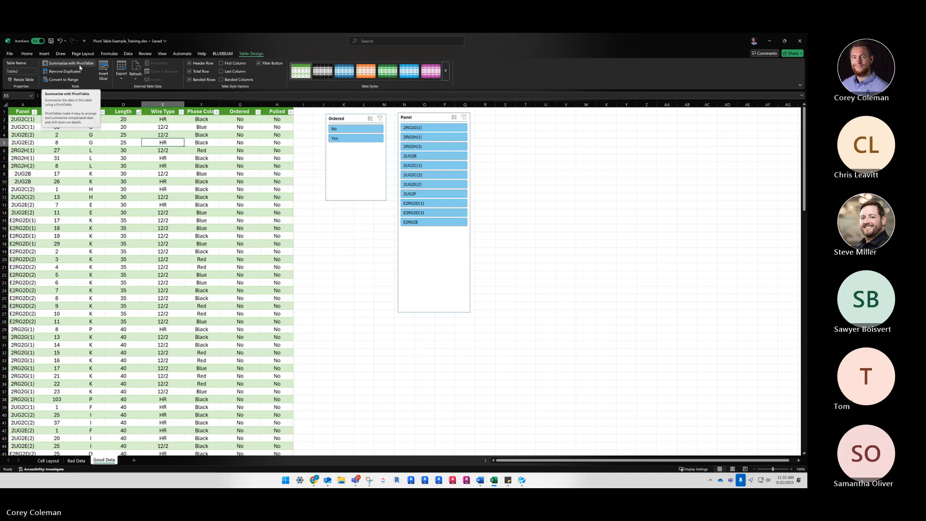
left_click(66, 63)
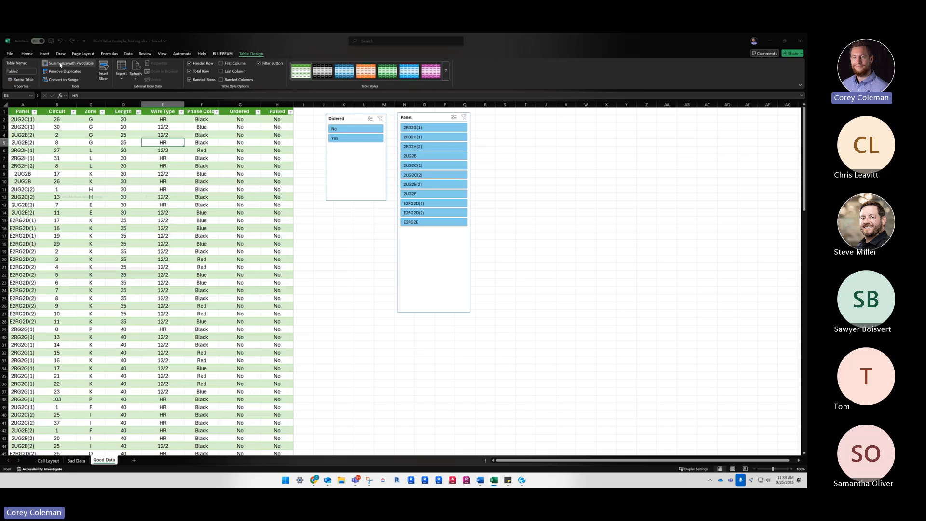
left_click_drag(97, 196, 286, 235)
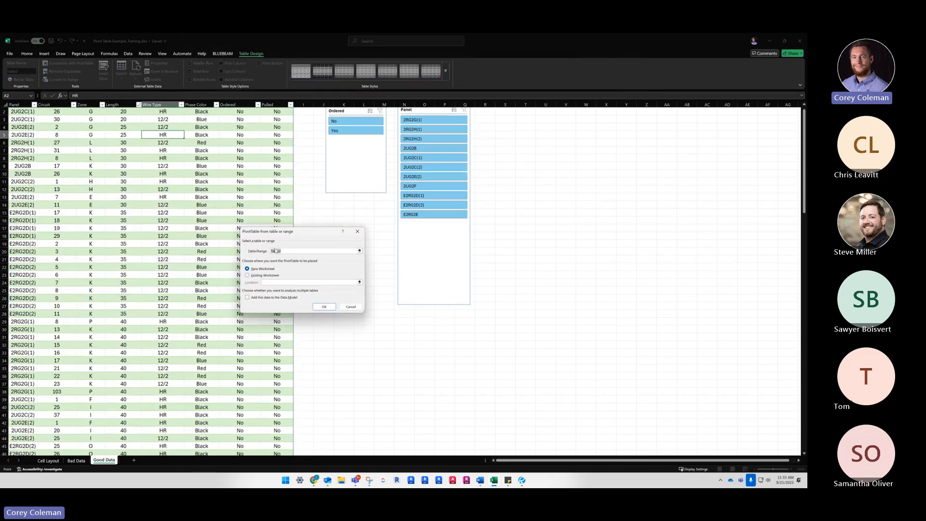
double_click(275, 250)
left_click(258, 269)
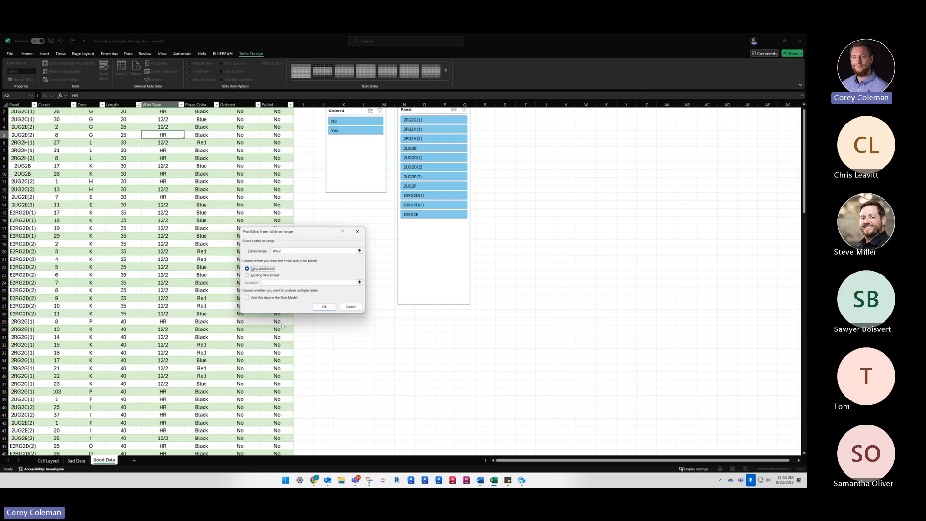
left_click(324, 307)
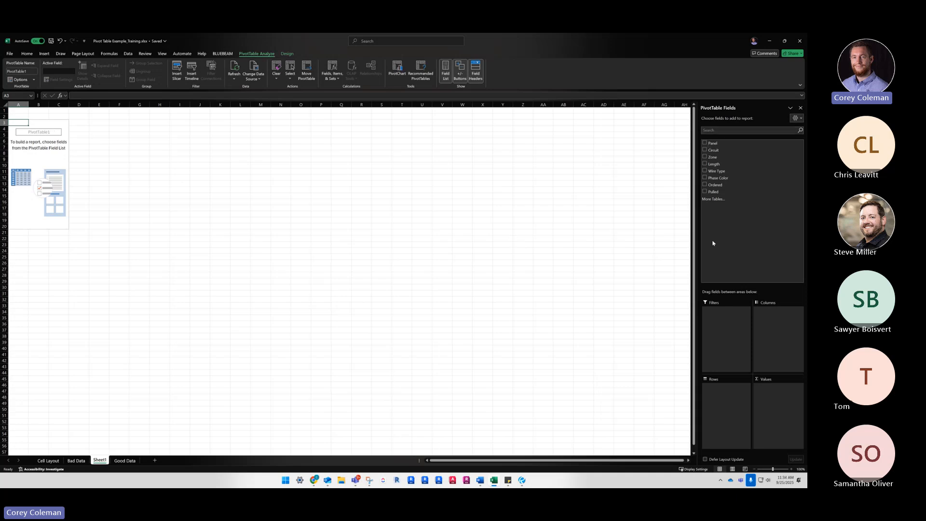
Reselect the empty PivotTable placeholder and widen its field list to nearly half the window width
left_click_drag(698, 239, 631, 240)
left_click_drag(625, 240, 609, 241)
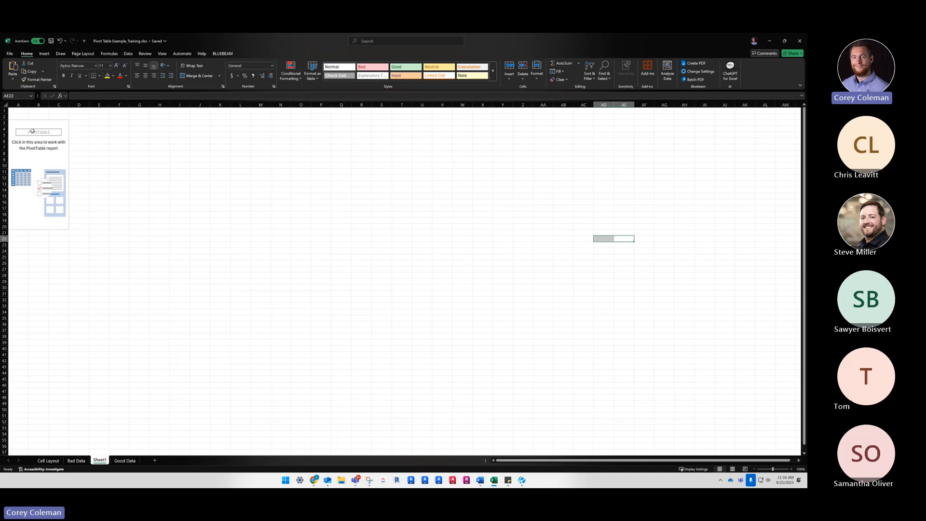
left_click(605, 218)
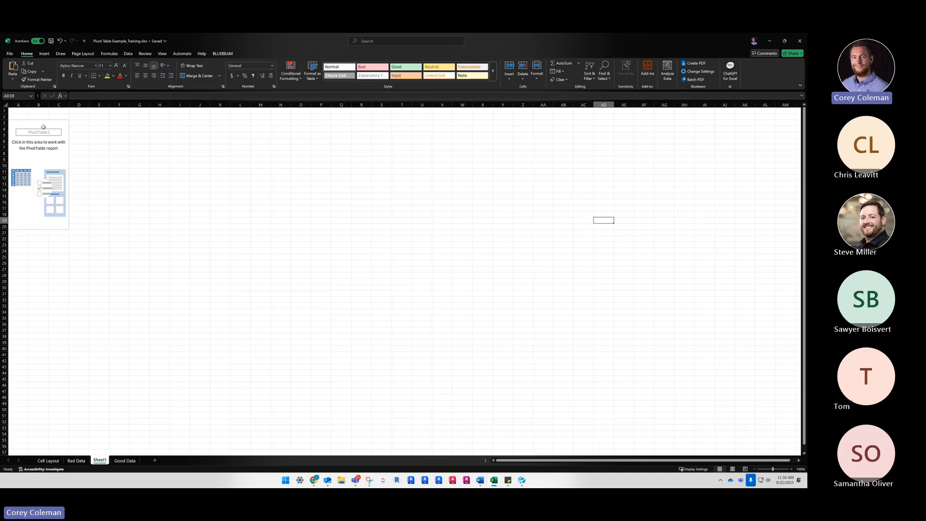
left_click(363, 226)
left_click(241, 334)
left_click(108, 275)
left_click(275, 184)
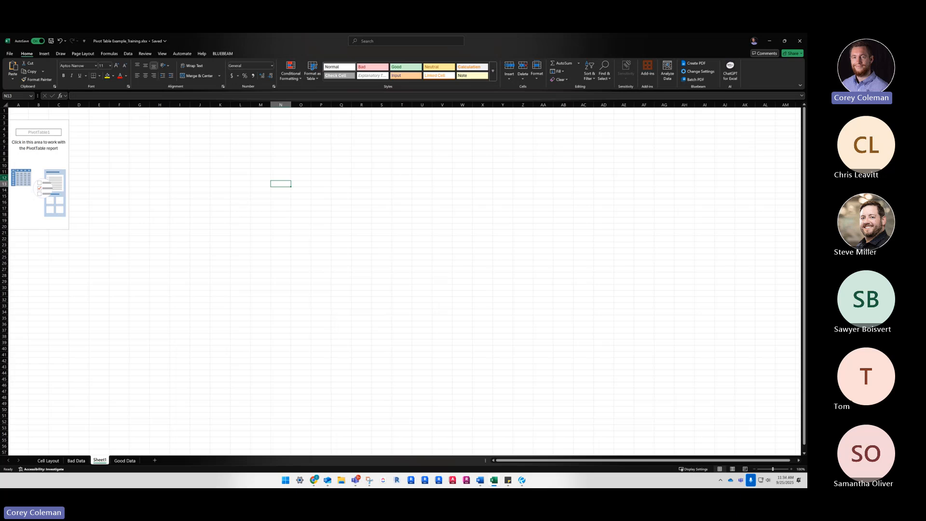
left_click(42, 160)
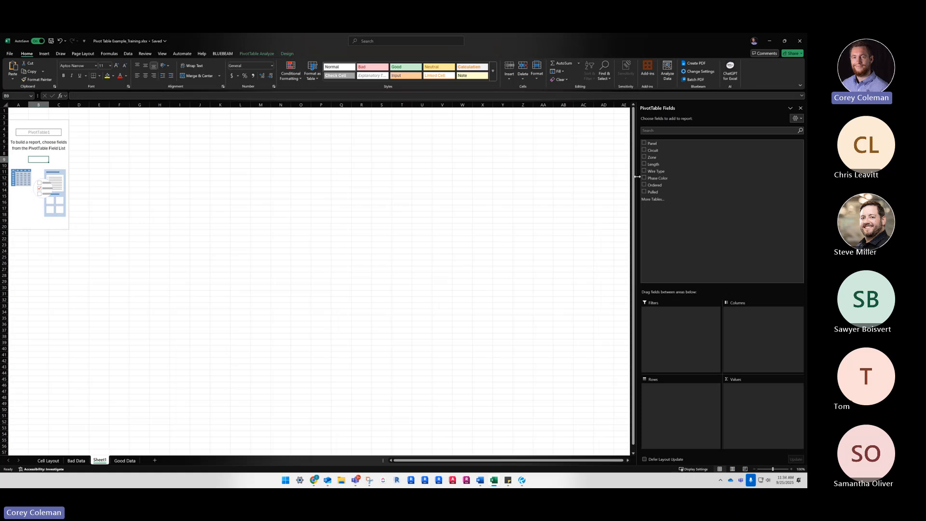
left_click_drag(634, 186, 460, 185)
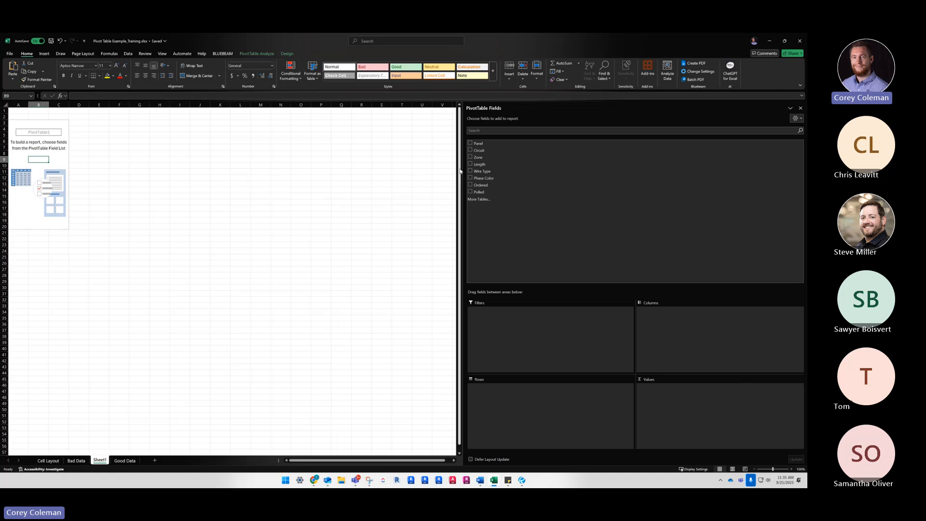
Try the Panel field under Columns and Values, and place it in the PivotTable's Rows area
left_click_drag(490, 148, 642, 320)
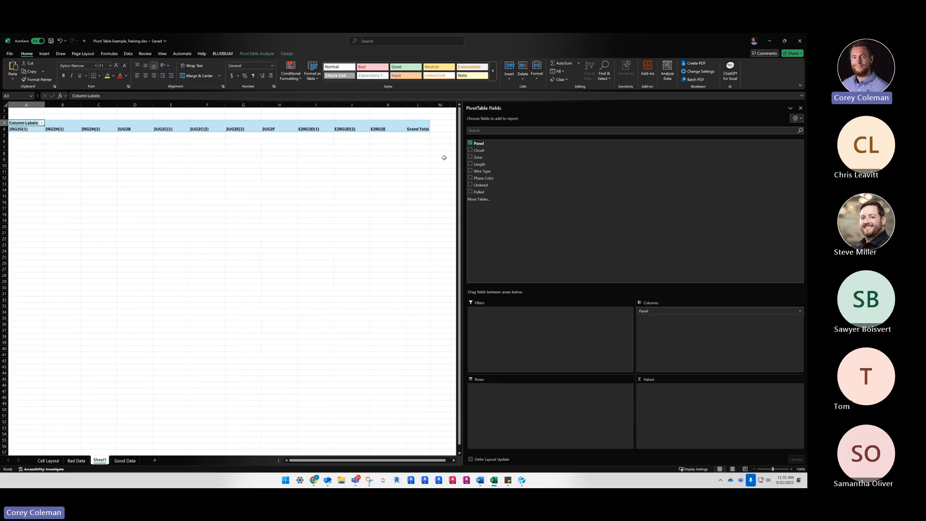
left_click_drag(678, 310, 678, 410)
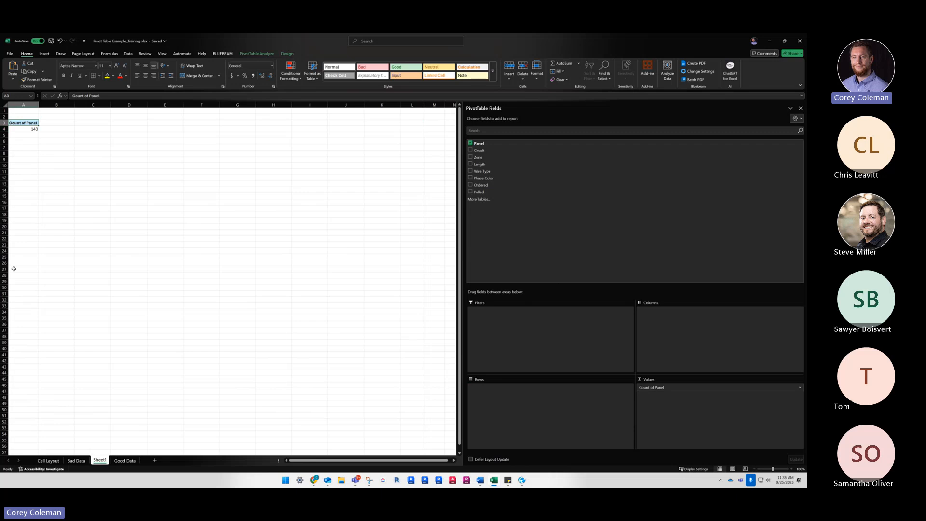
left_click_drag(678, 387, 519, 399)
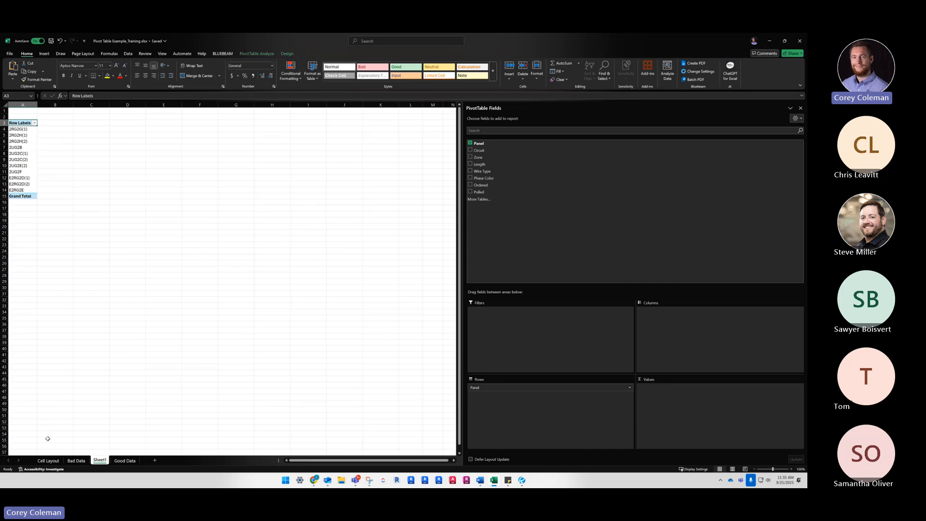
Compare the Panel entries in the Good Data source table with the row labels of the PivotTable on Sheet1
left_click(48, 460)
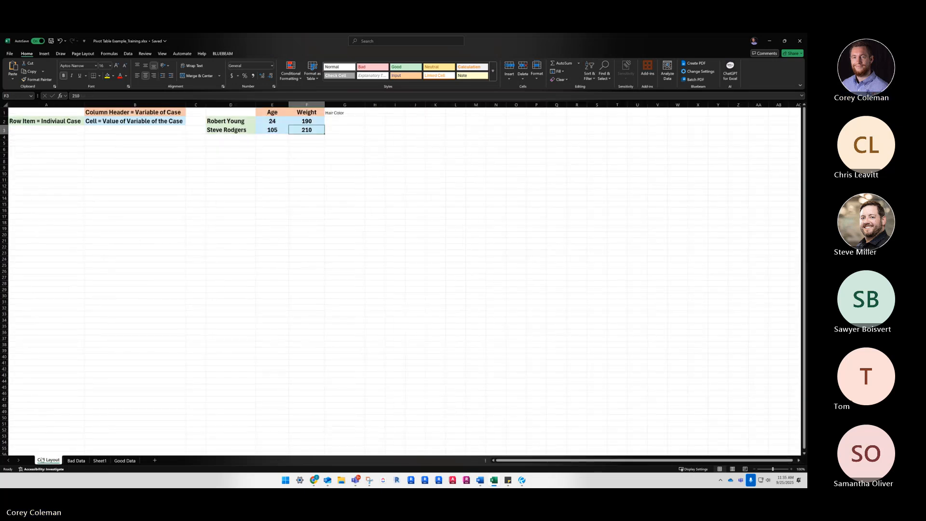
left_click(100, 461)
left_click(126, 461)
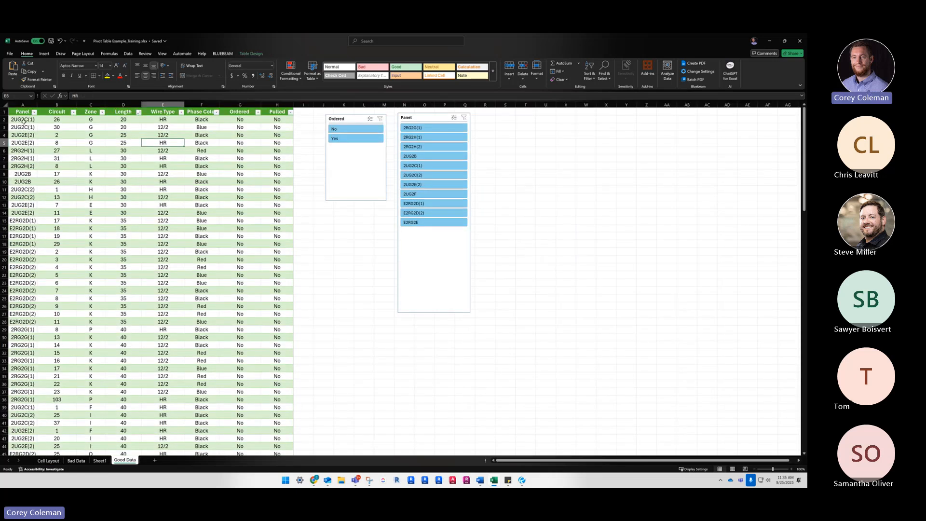
scroll(24, 216, "down", 8)
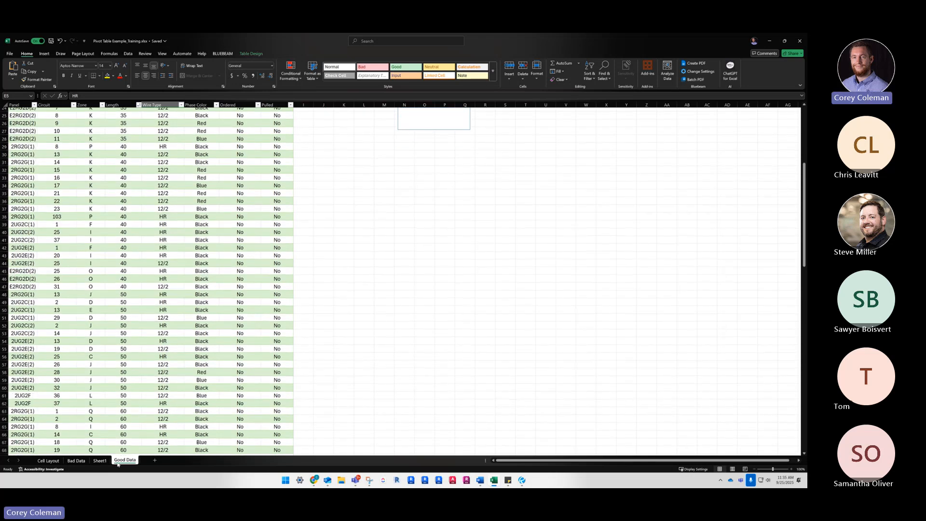
left_click(99, 460)
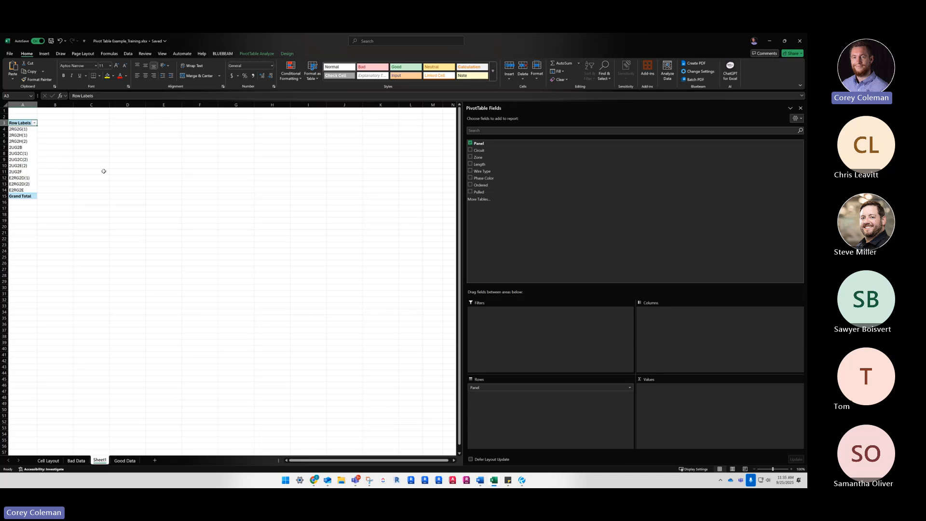
left_click(124, 461)
scroll(153, 269, "up", 8)
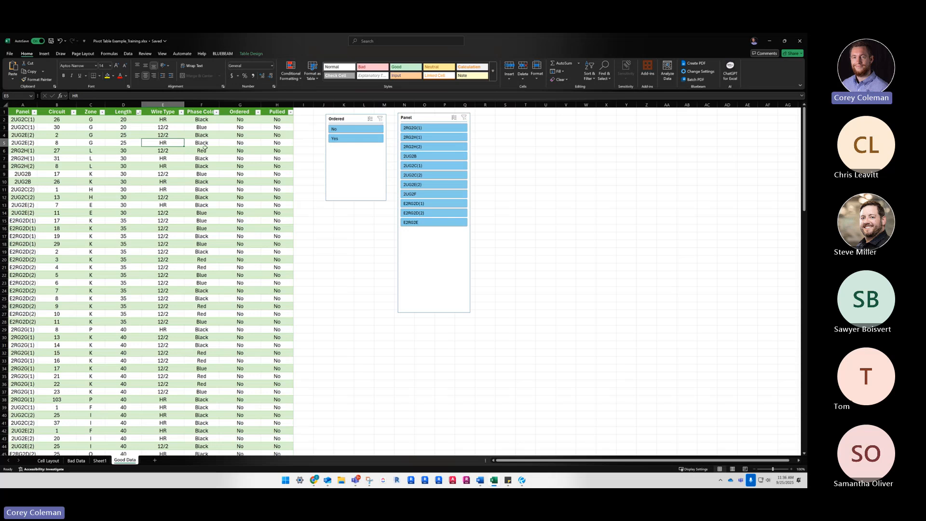
Add the Length field to the PivotTable on Sheet1, trying it under Columns and placing it in Values
left_click(100, 461)
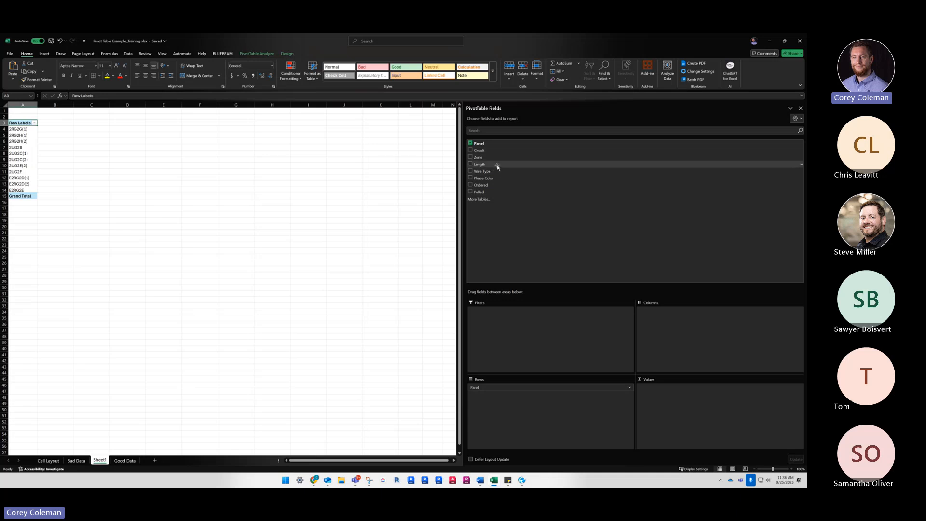
left_click_drag(496, 167, 665, 324)
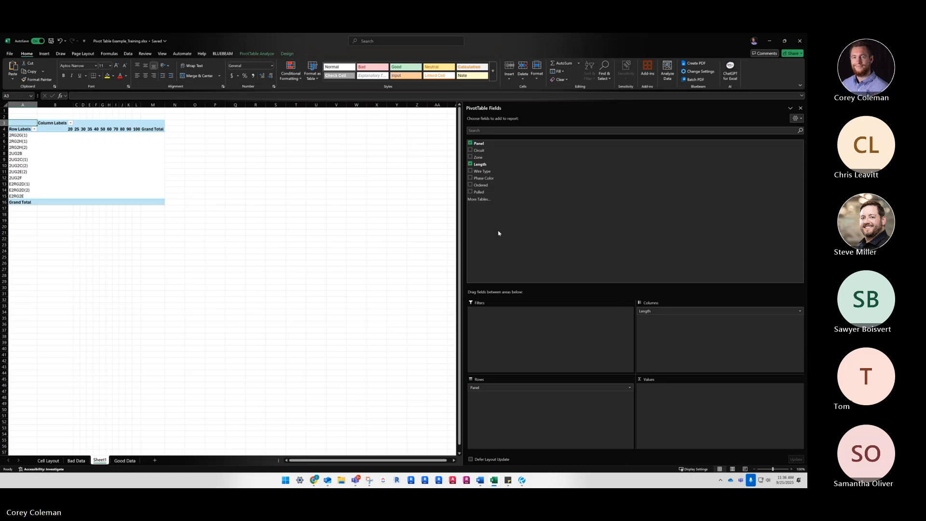
left_click_drag(652, 311, 660, 395)
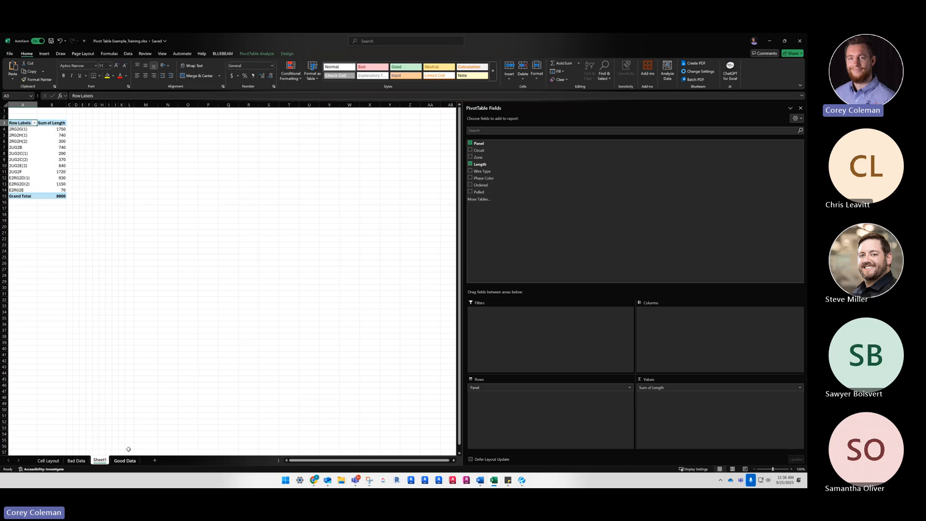
Open a second window of the workbook showing Good Data, and restore and lengthen it over the PivotTable window
left_click(162, 53)
left_click(323, 71)
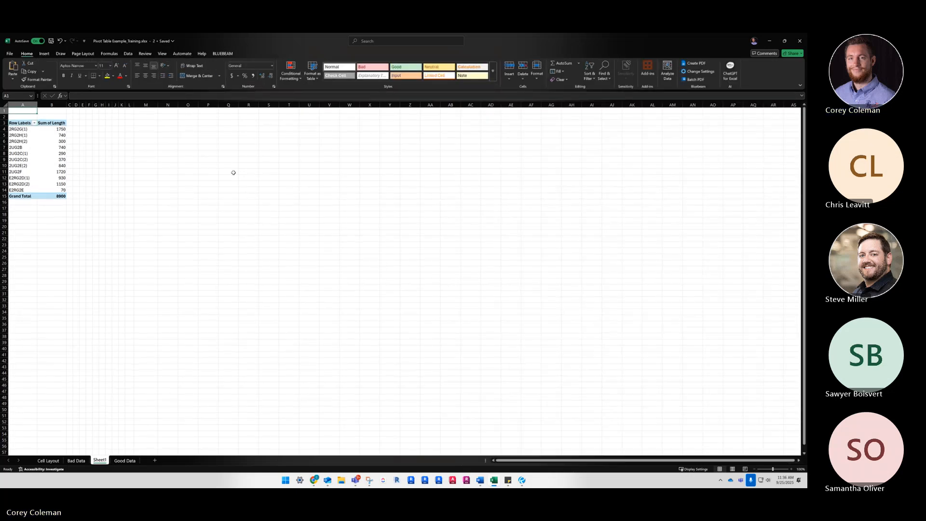
left_click(126, 460)
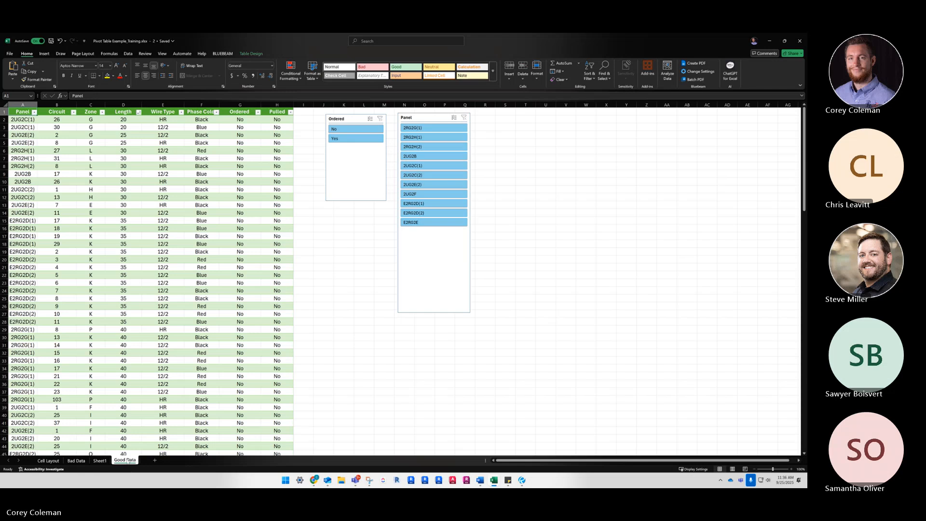
double_click(260, 41)
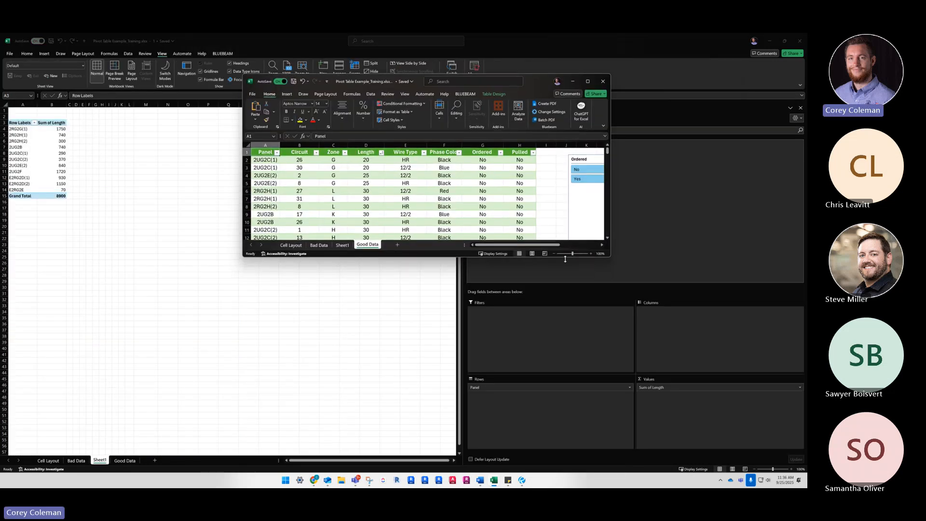
left_click_drag(565, 256, 565, 402)
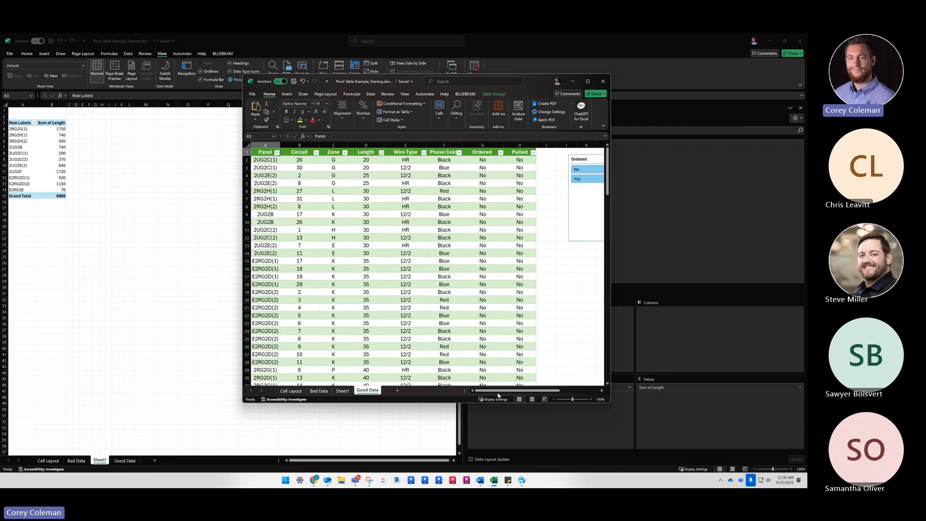
Filter the Good Data table to panel 2RG2G(1) with the Panel slicer in the second window
left_click_drag(497, 390, 536, 390)
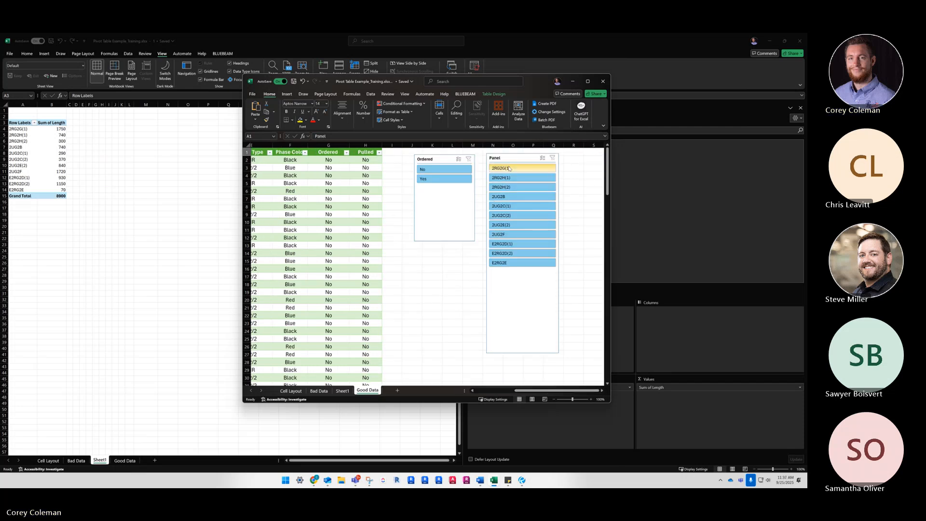
left_click(531, 169)
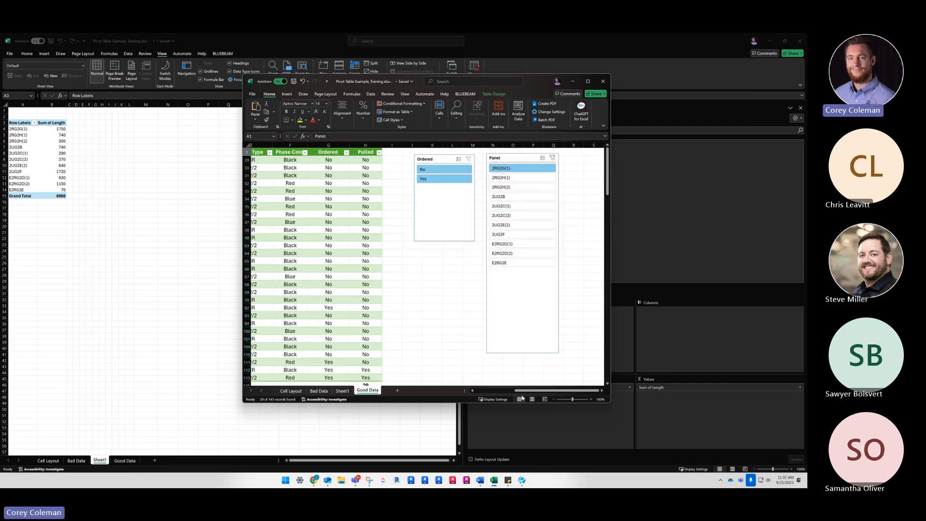
left_click_drag(554, 390, 514, 390)
Set the Length total at the end of the filtered Good Data table to Sum
scroll(412, 295, "down", 3)
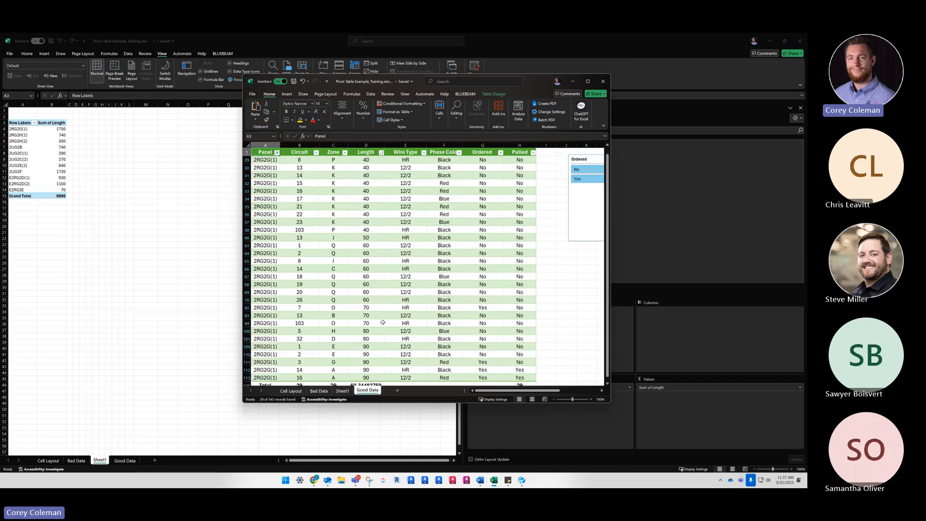
scroll(385, 318, "up", 3)
scroll(384, 315, "down", 2)
left_click(367, 330)
left_click(387, 330)
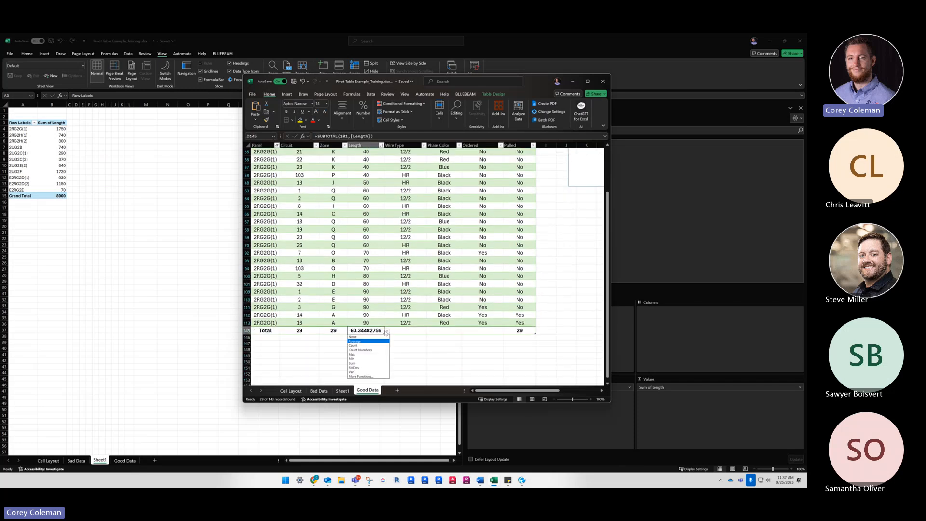
left_click(359, 363)
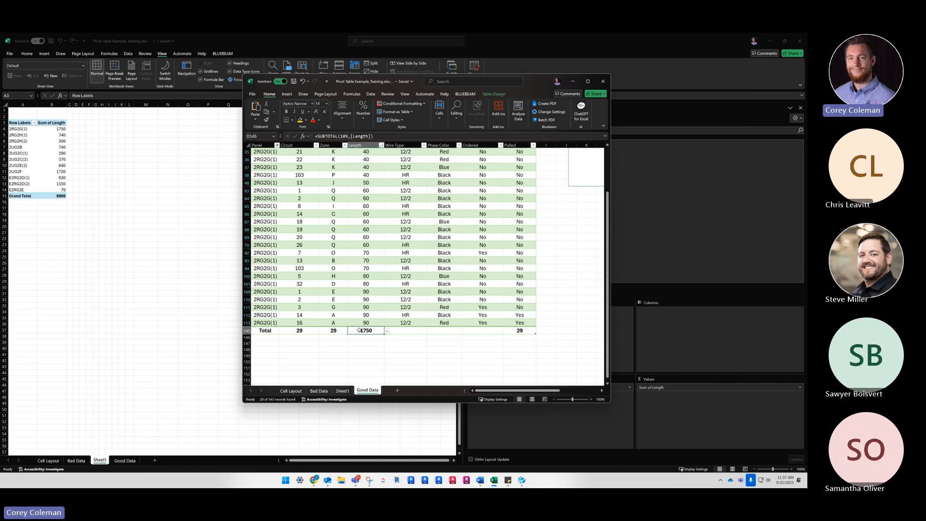
Compare the filtered table's Length total with the 2RG2G(1) sum in the PivotTable, minimizing the second window
scroll(481, 192, "up", 3)
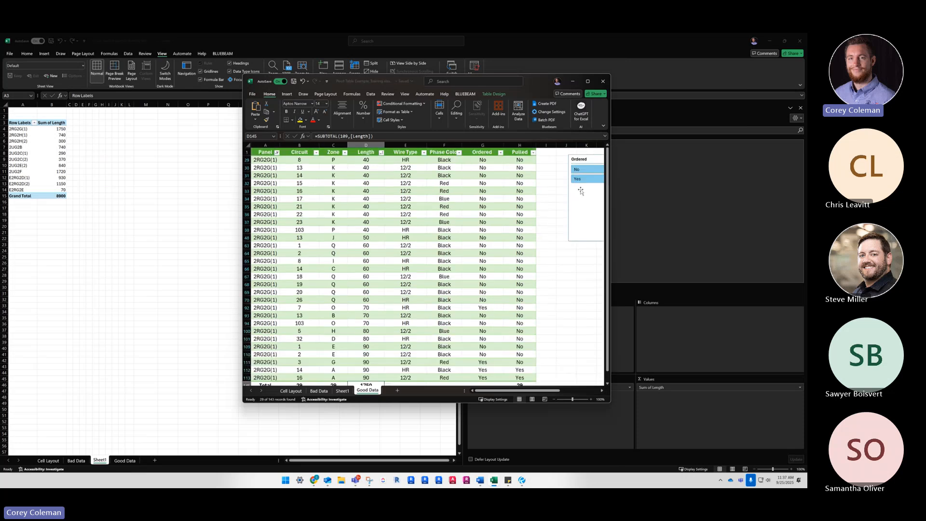
scroll(420, 241, "down", 2)
scroll(283, 257, "up", 2)
scroll(272, 265, "down", 2)
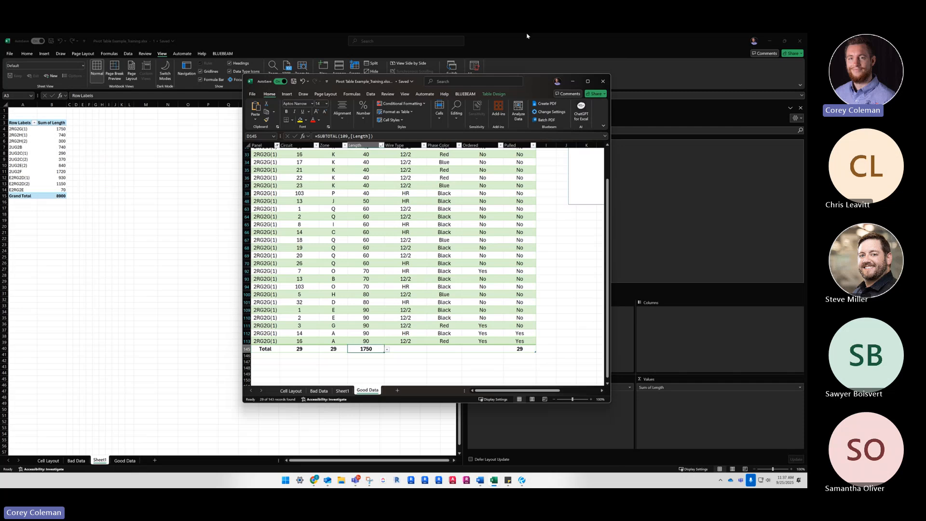
left_click(573, 82)
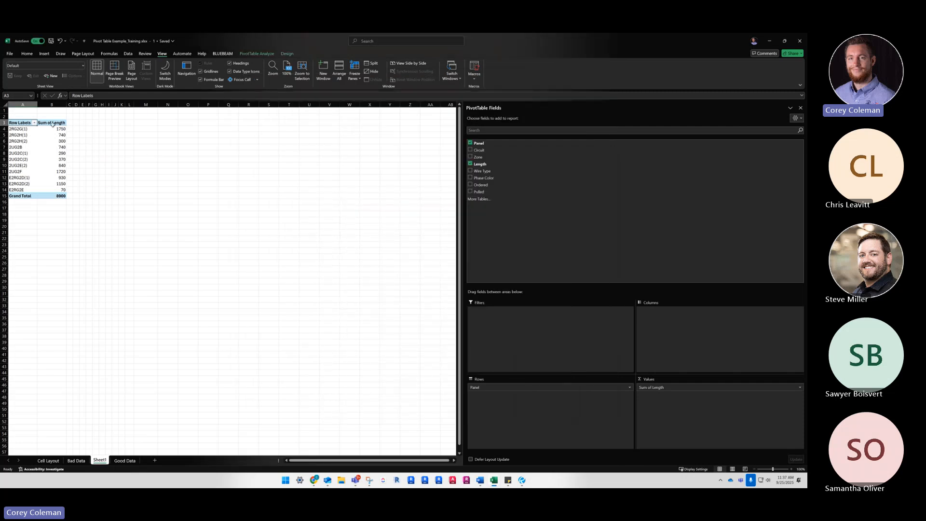
left_click(55, 131)
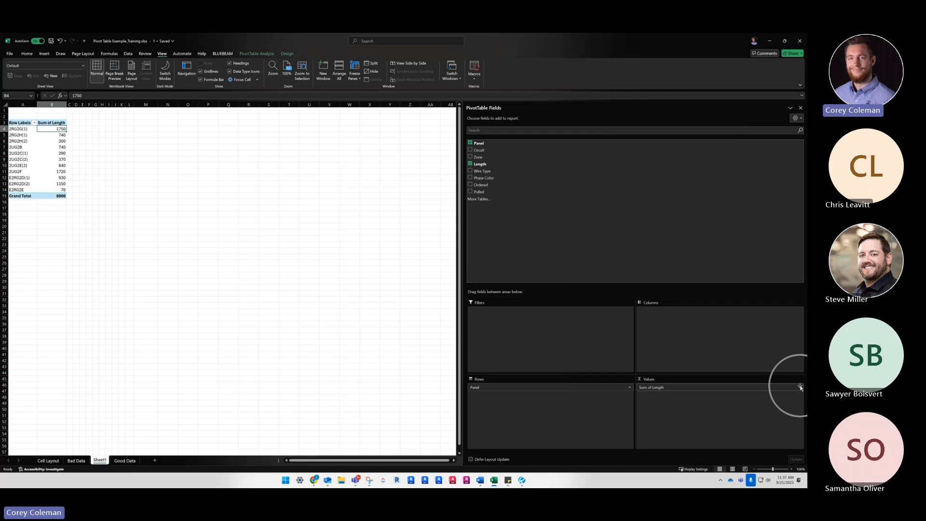
Summarize the PivotTable's Length values by Average and widen the column that holds them
left_click(800, 387)
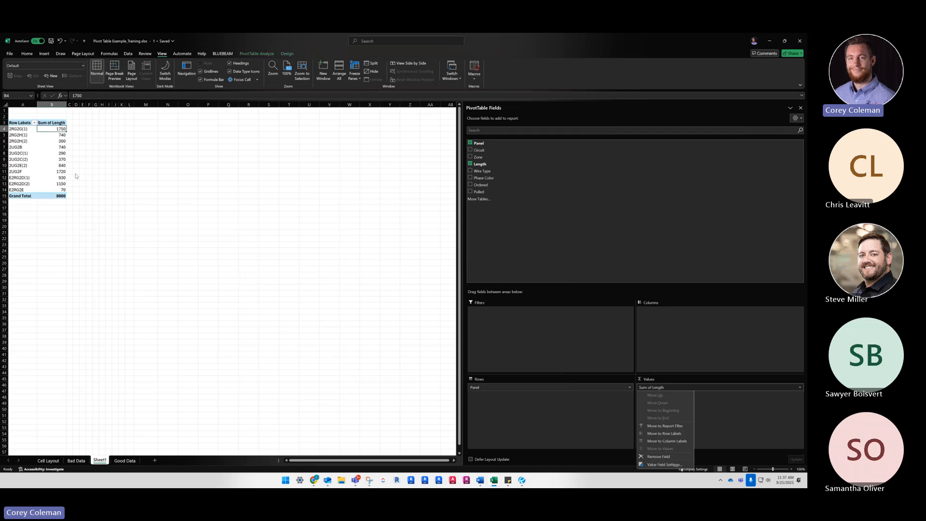
left_click(657, 464)
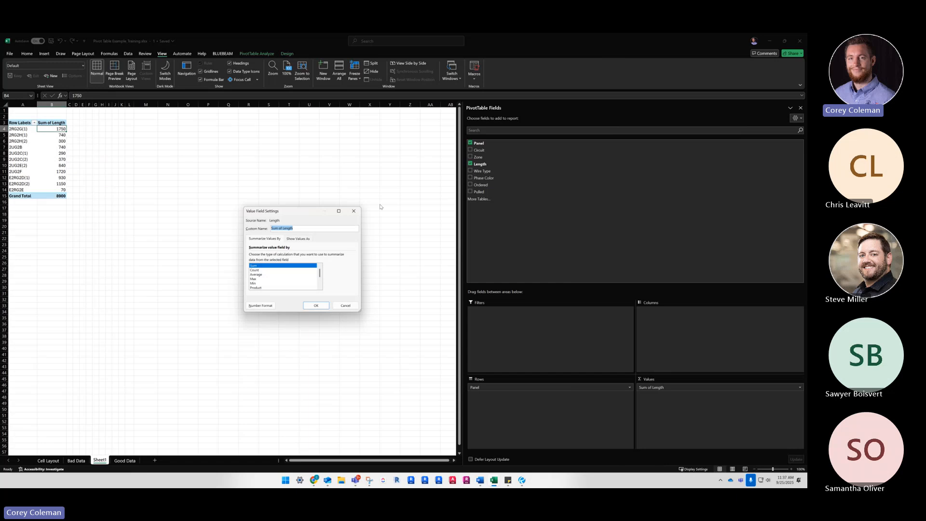
left_click(262, 274)
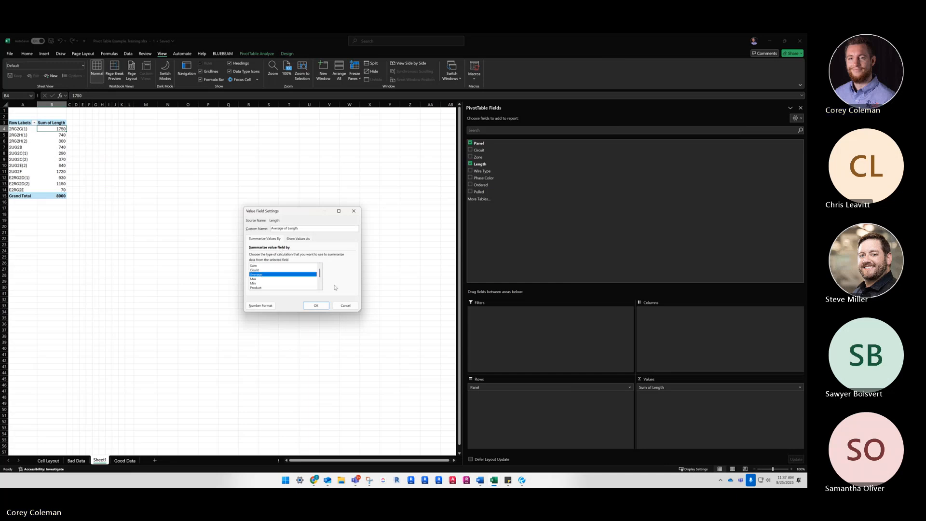
scroll(262, 270, "down", 2)
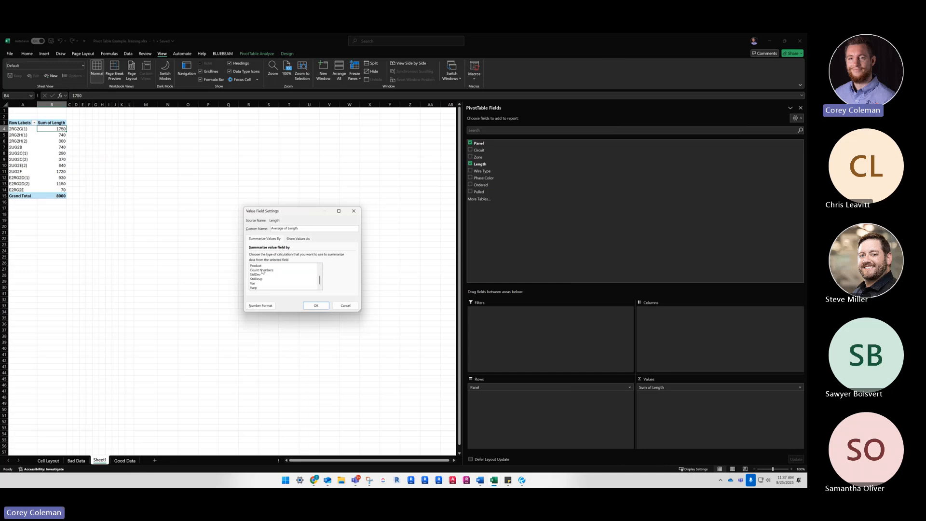
scroll(261, 273, "up", 2)
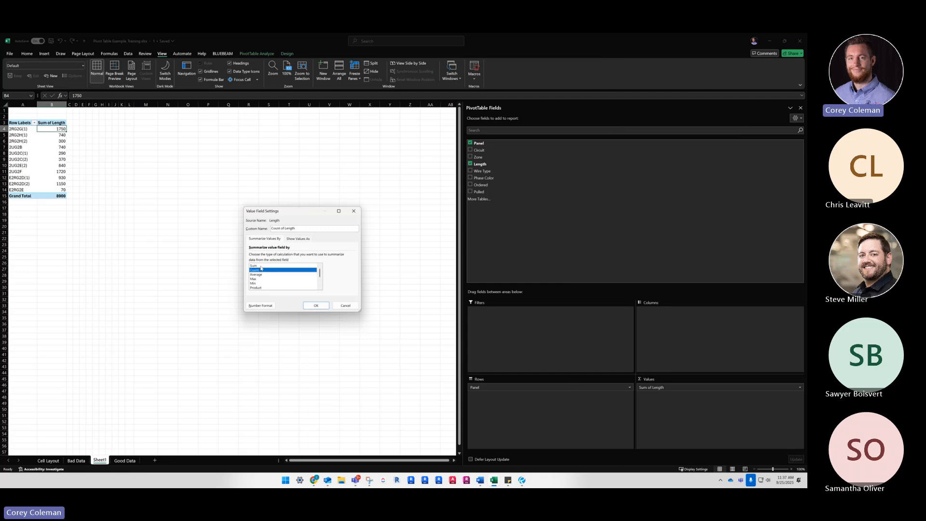
left_click(314, 305)
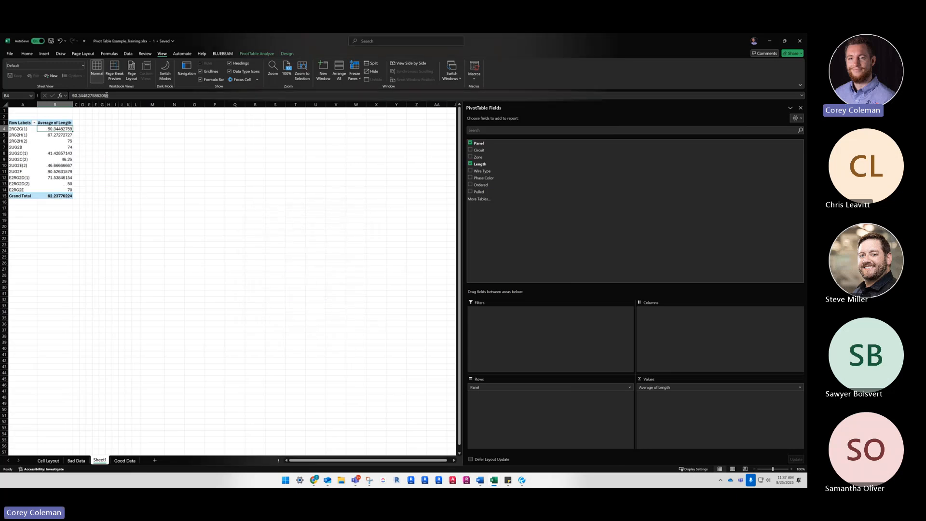
left_click_drag(73, 105, 93, 104)
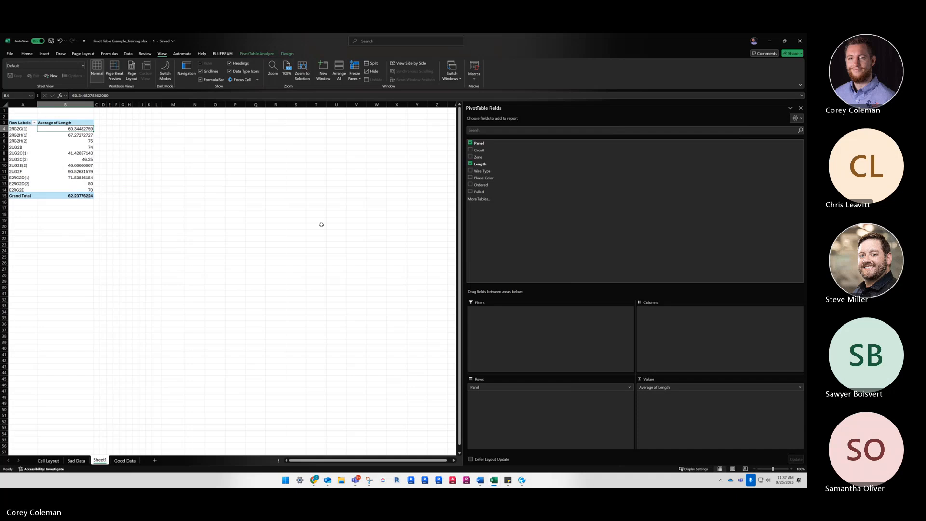
Remove the Average of Length field from the PivotTable's Values area
left_click(800, 388)
left_click(692, 389)
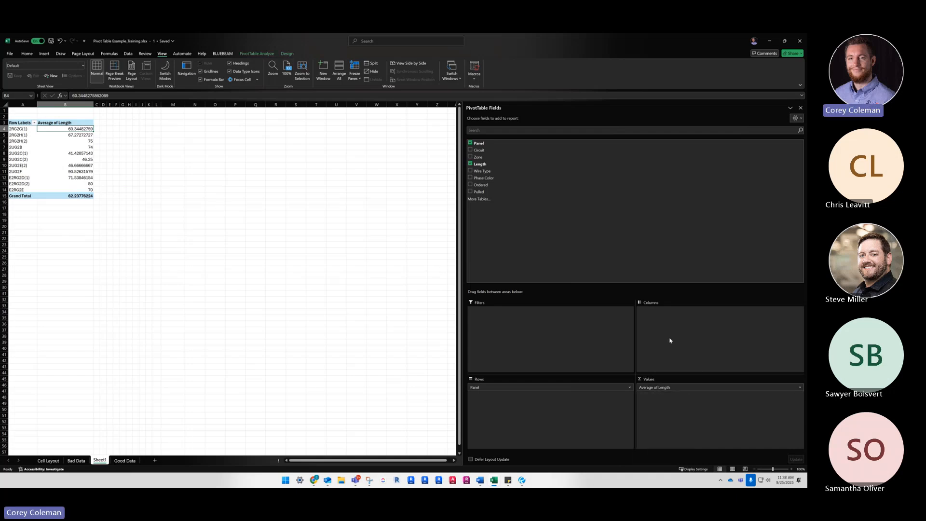
left_click_drag(664, 387, 684, 147)
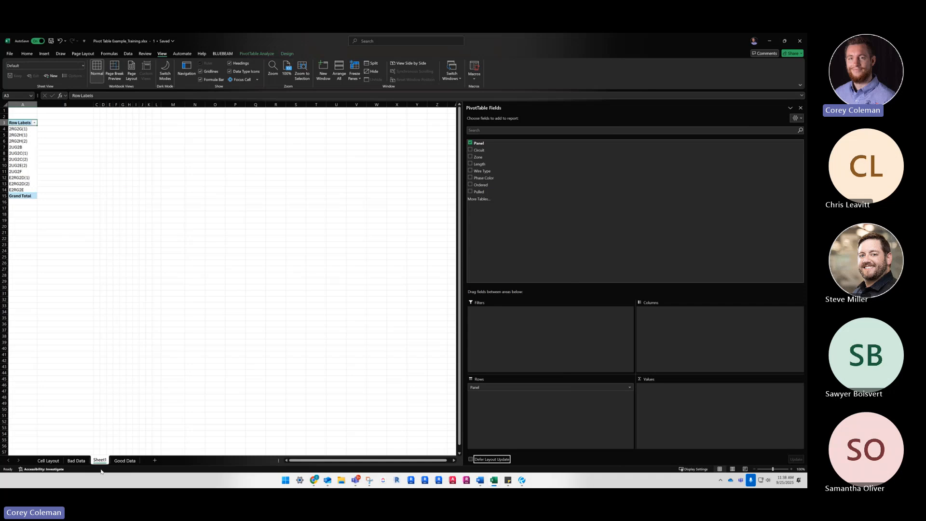
Clear the Panel slicer filter on the Good Data sheet and review the full source table
left_click(125, 461)
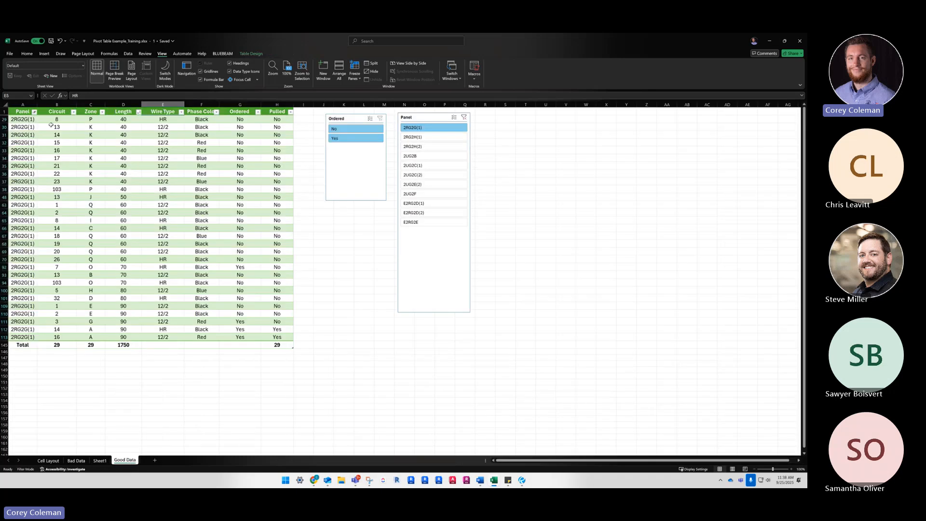
left_click(464, 117)
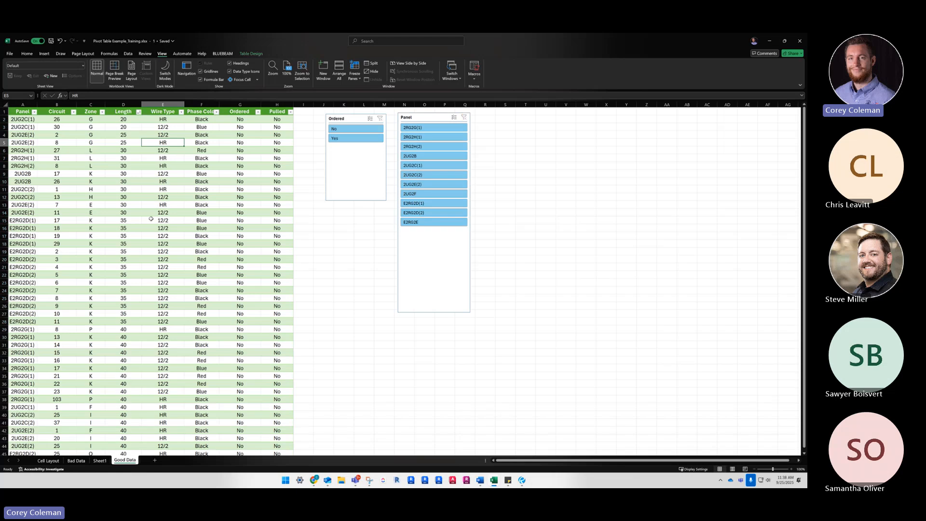
left_click(53, 165)
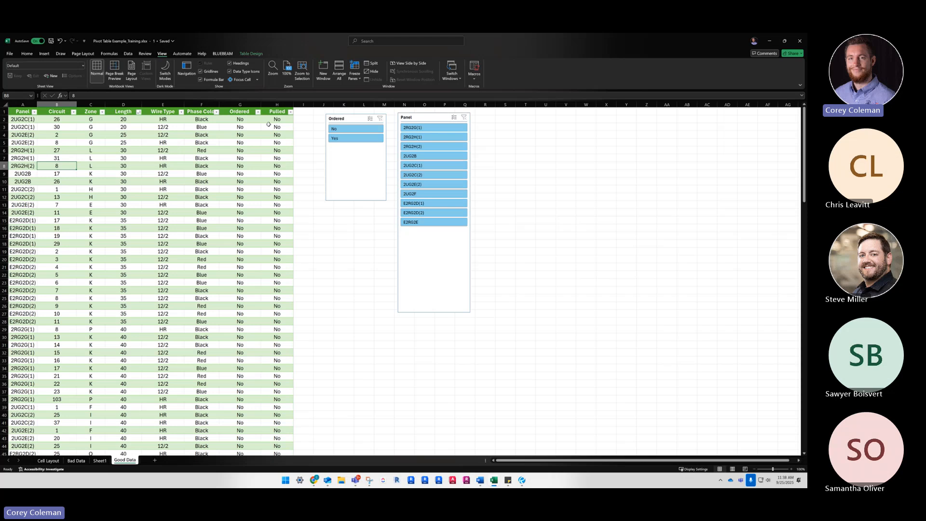
scroll(283, 217, "down", 7)
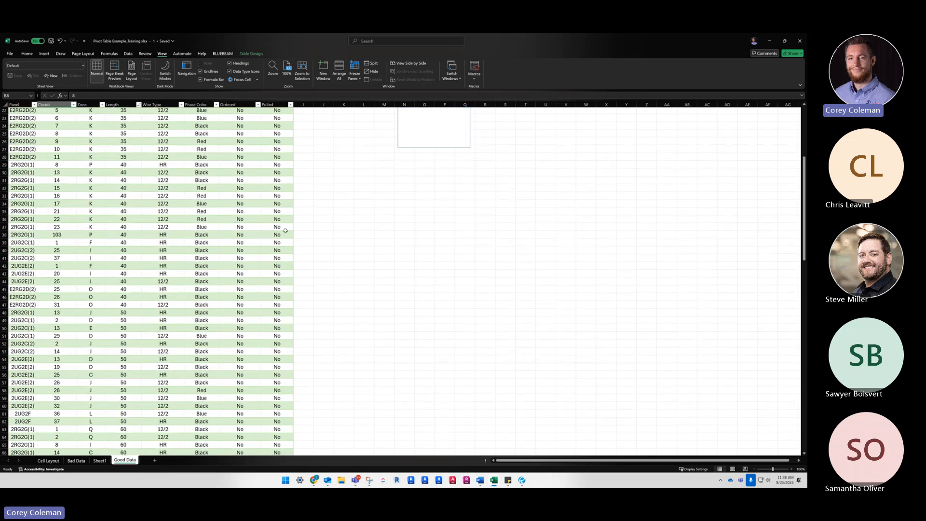
scroll(286, 231, "down", 13)
scroll(268, 248, "up", 16)
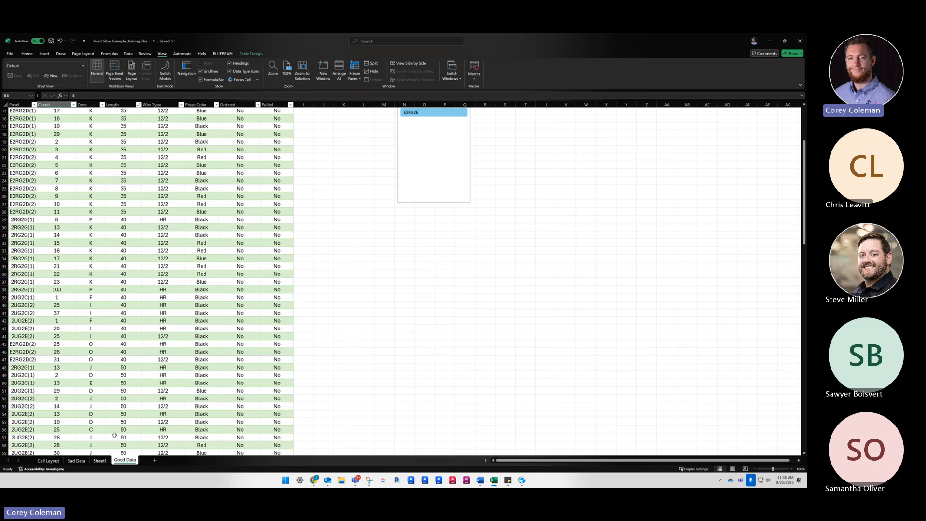
scroll(114, 436, "up", 5)
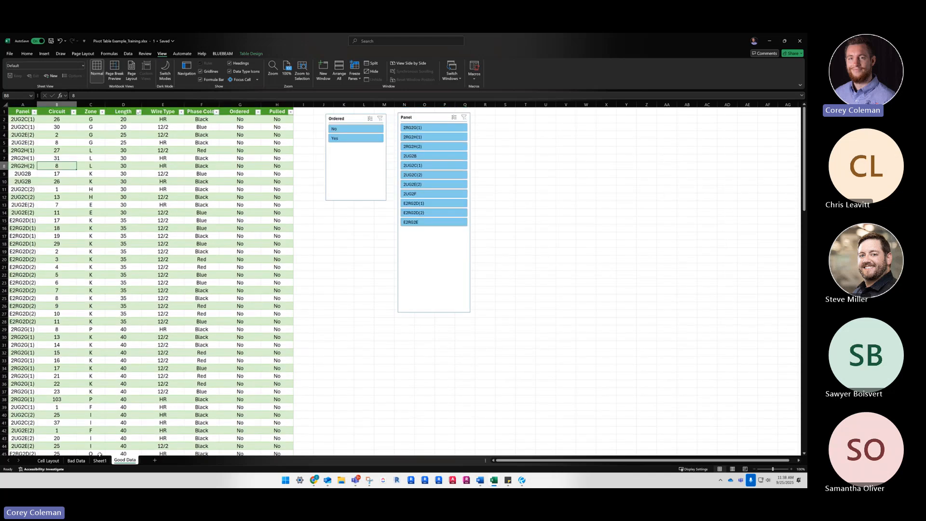
left_click(100, 460)
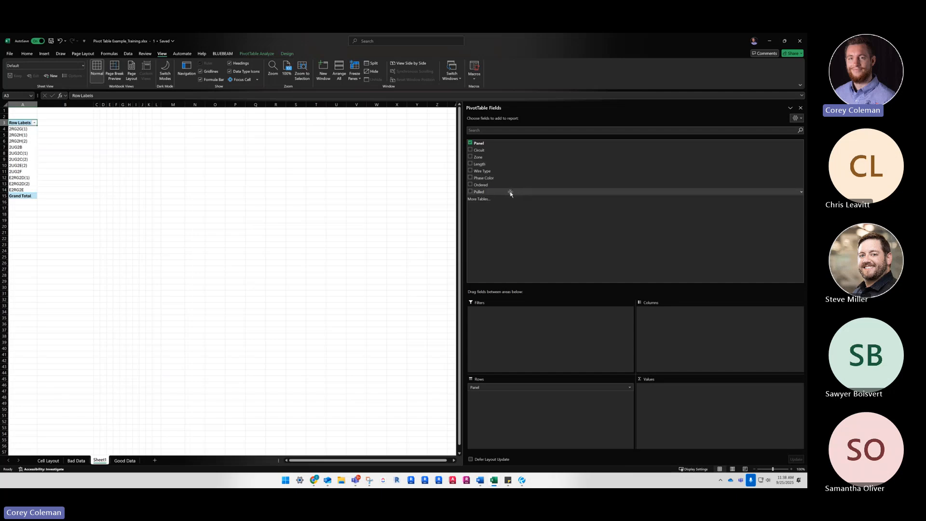
left_click_drag(504, 193, 488, 151)
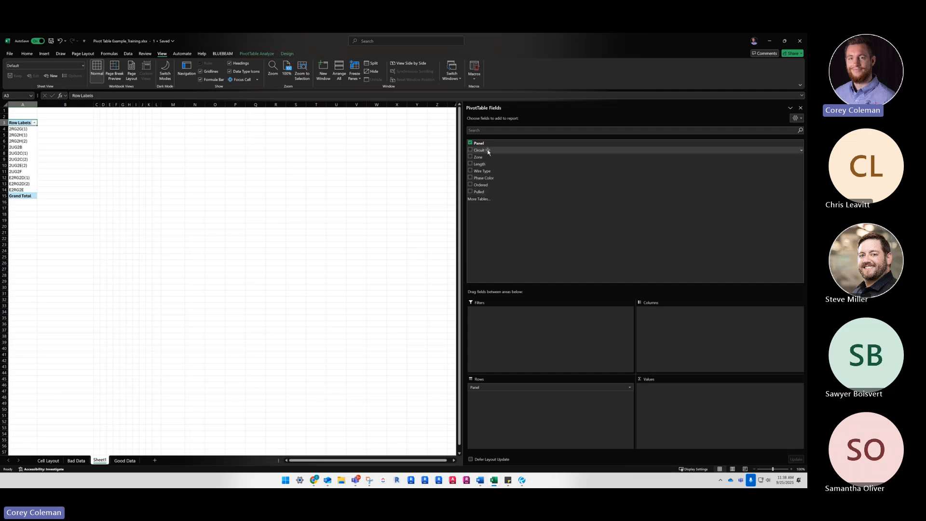
left_click(125, 461)
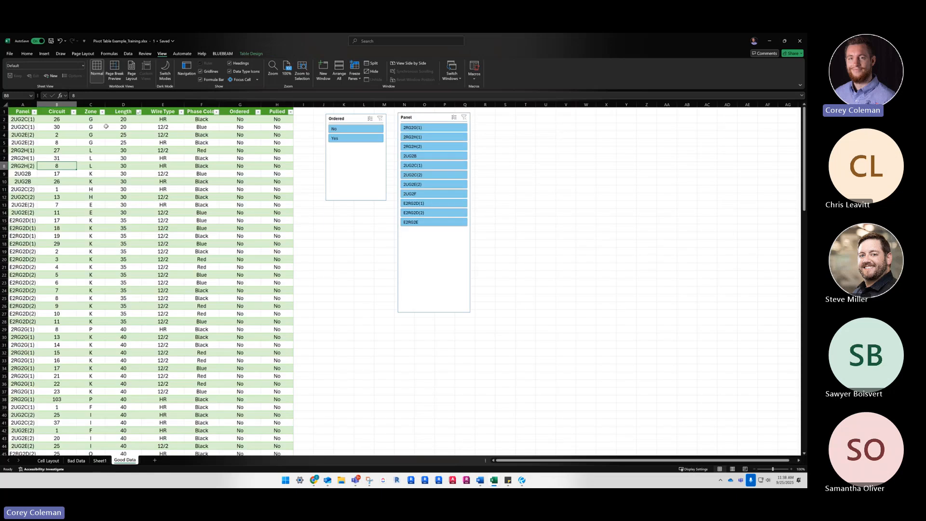
Add the Pulled field to the Sheet1 PivotTable's Rows beneath Panel and to Values, and inspect the counts for 2RG2G(1)
left_click(99, 461)
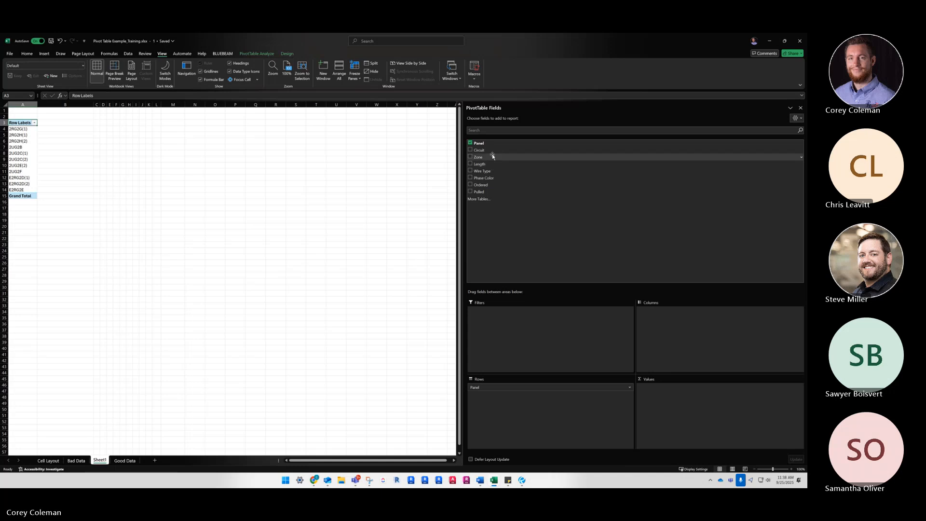
left_click_drag(491, 193, 529, 392)
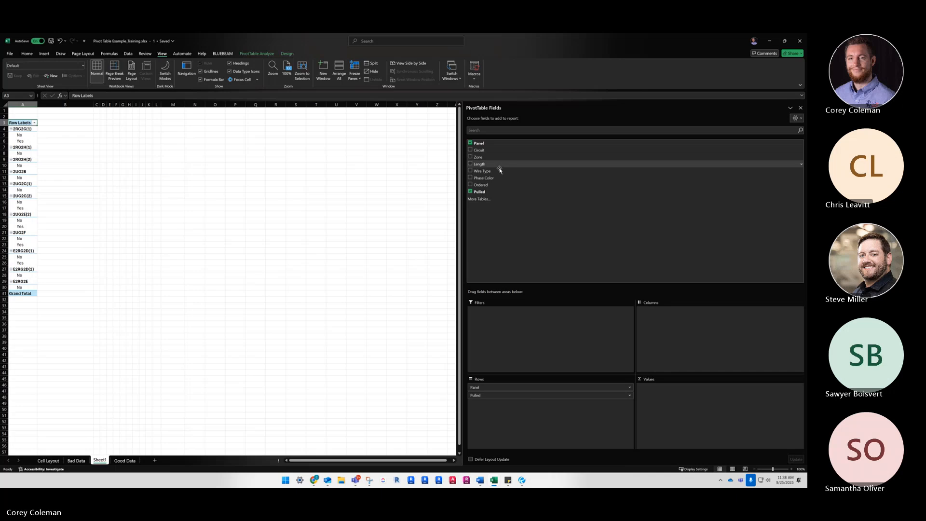
left_click_drag(479, 192, 670, 411)
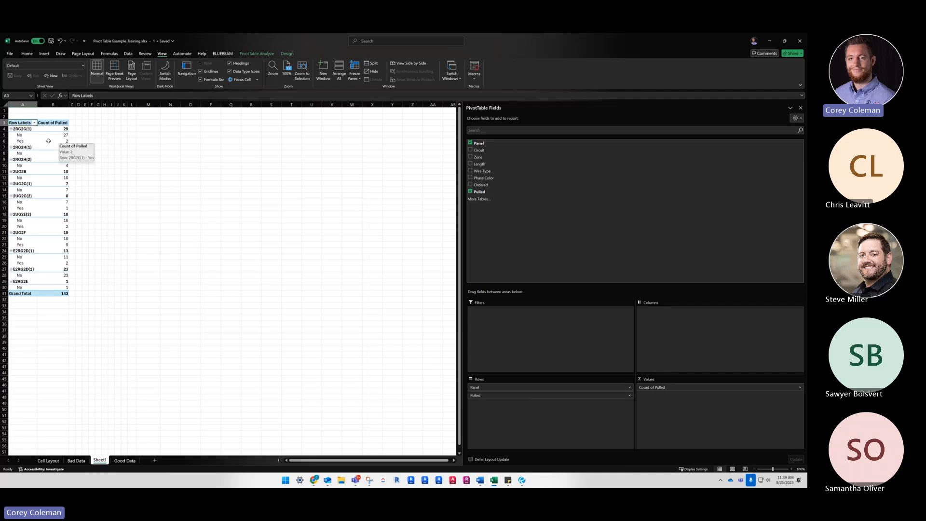
left_click(64, 128)
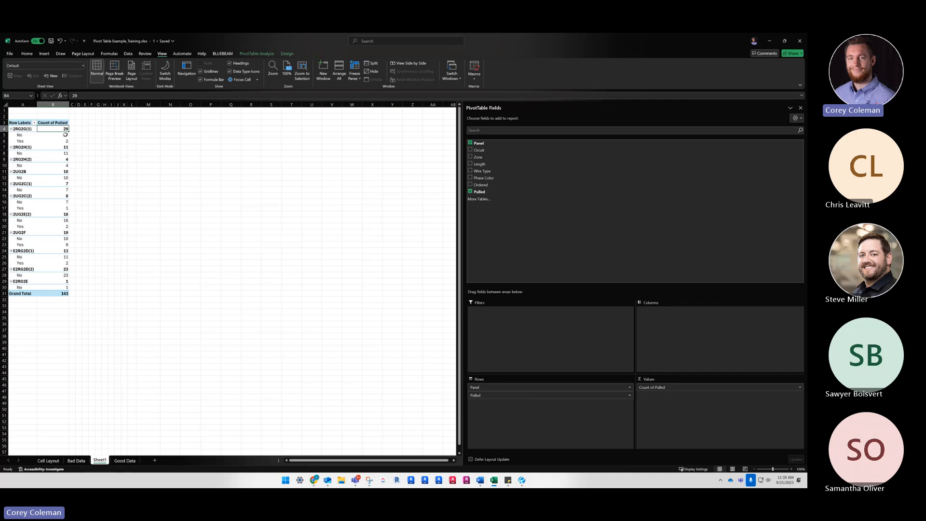
left_click(123, 135)
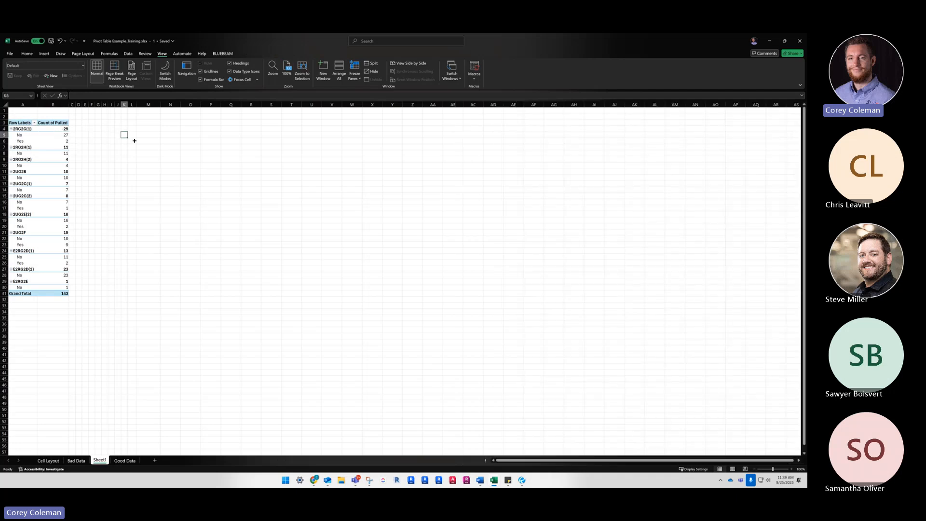
left_click(55, 142)
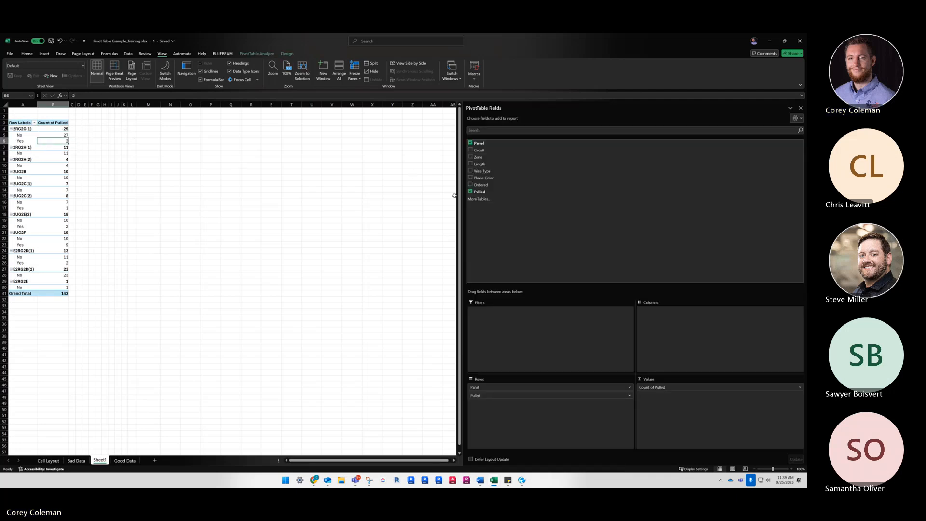
Add the Zone field to the PivotTable's Rows and order the row fields as Panel, Pulled, Zone
left_click(494, 158)
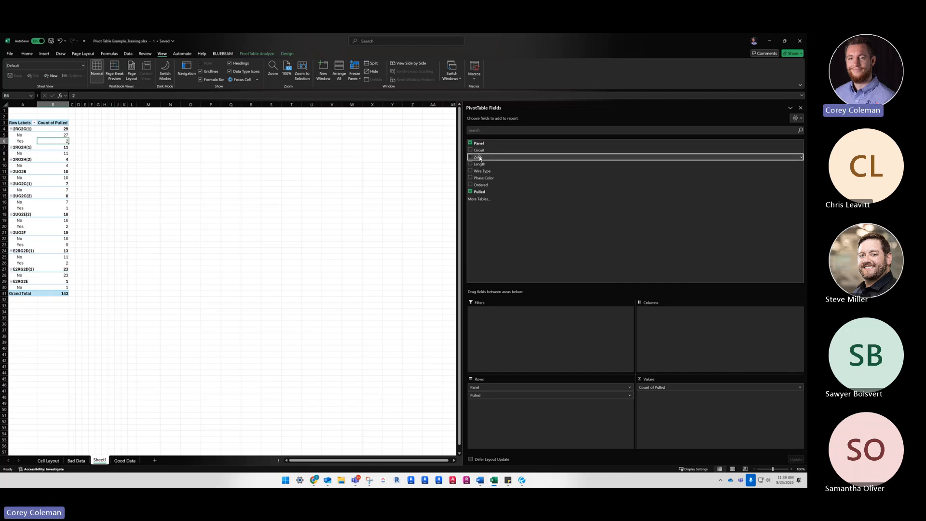
left_click_drag(492, 158, 500, 395)
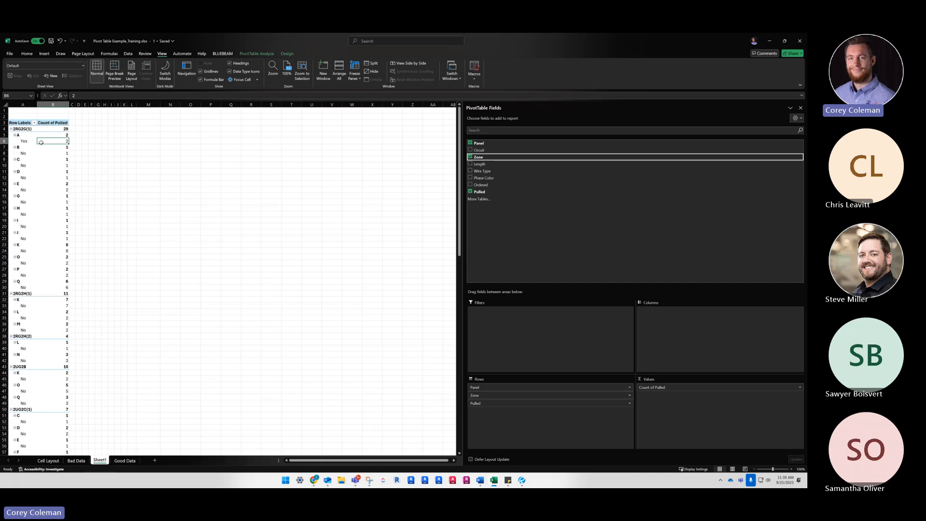
left_click_drag(479, 404, 496, 394)
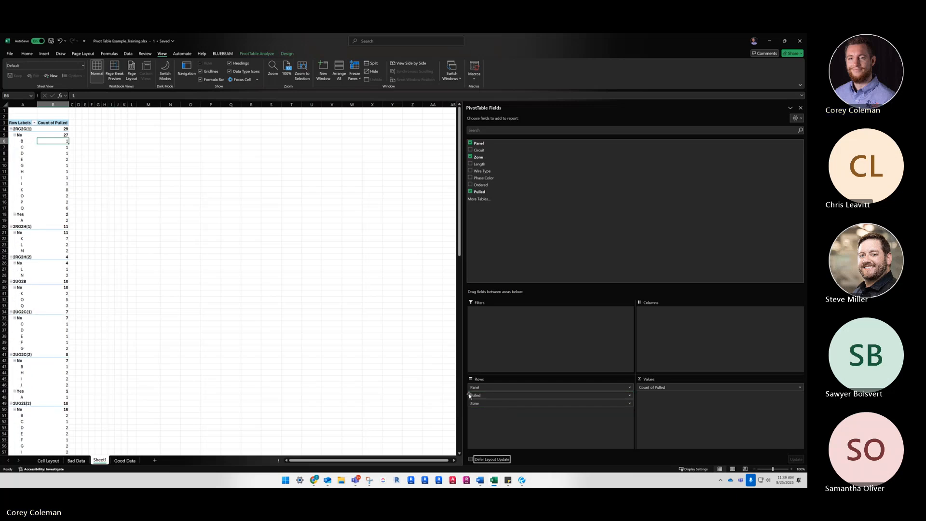
left_click(489, 173)
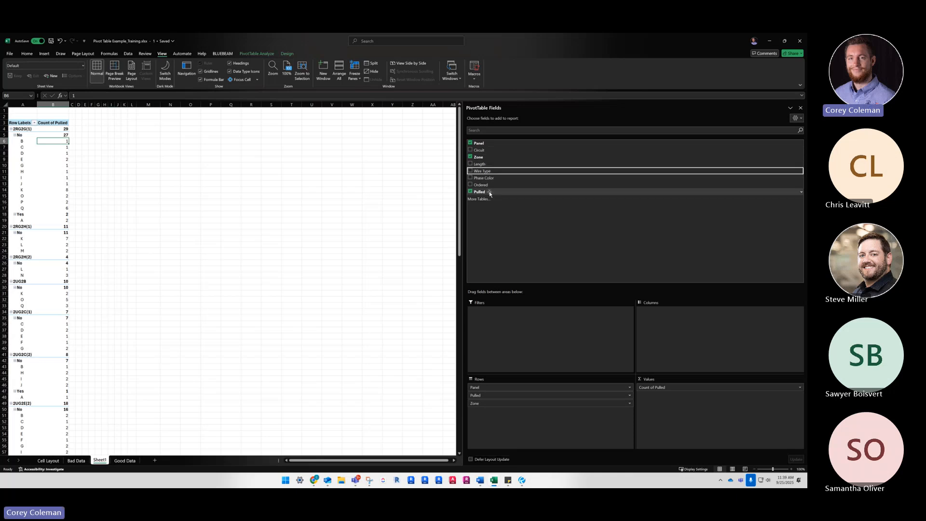
Add the Phase Color field to the PivotTable's Columns and remove the Zone field from Rows
scroll(54, 260, "down", 11)
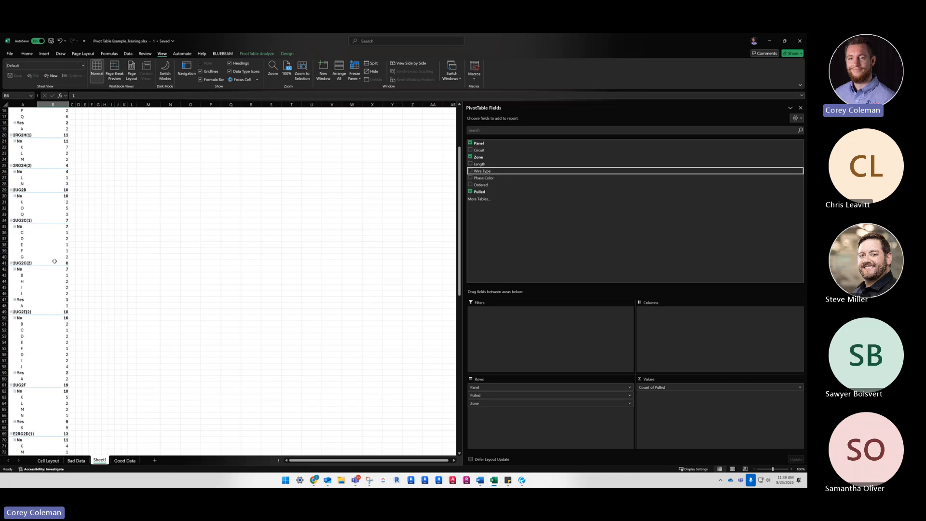
scroll(54, 267, "up", 11)
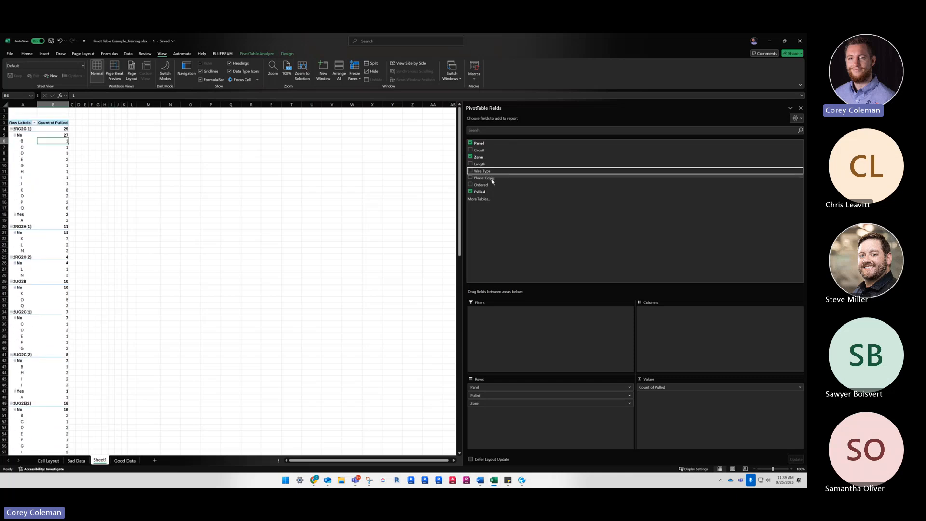
left_click_drag(495, 180, 665, 326)
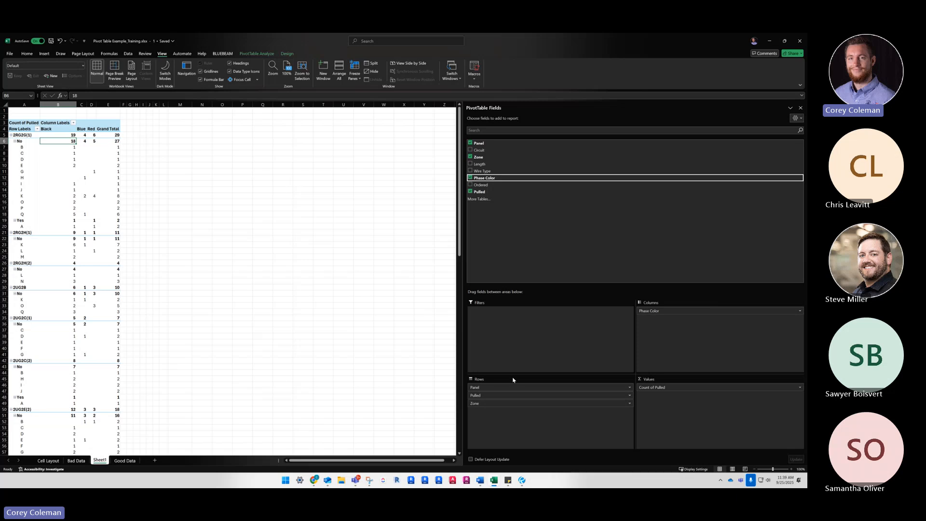
left_click_drag(486, 404, 428, 273)
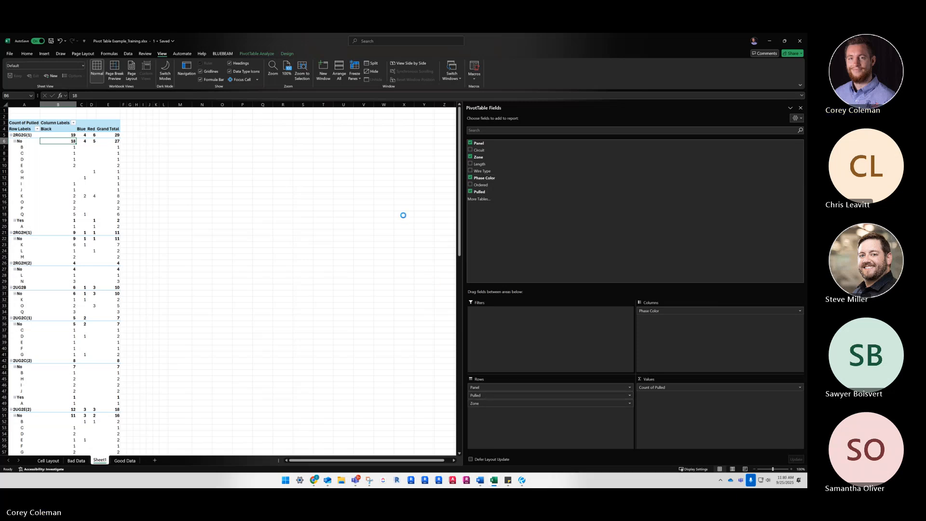
Inspect the unpulled counts by phase color for panel 2RG2G(1) and widen the Red column
left_click(98, 141)
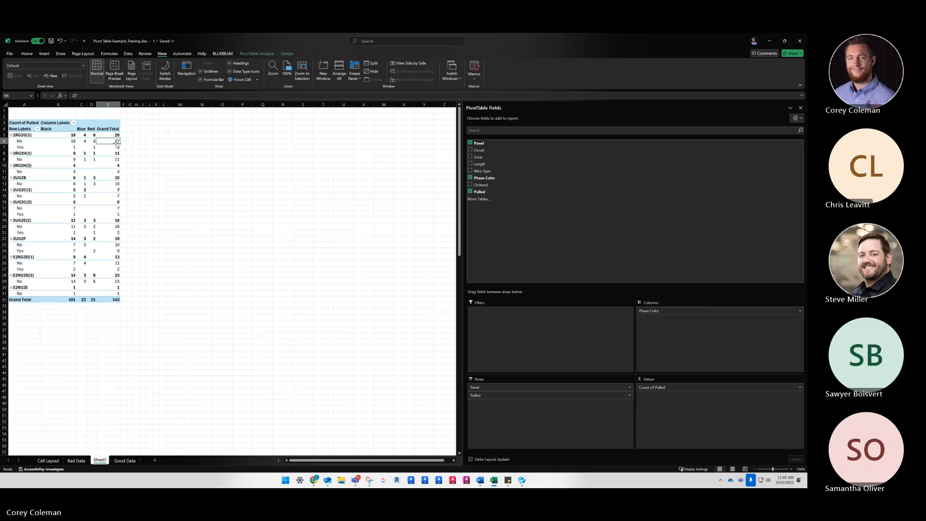
left_click(92, 141)
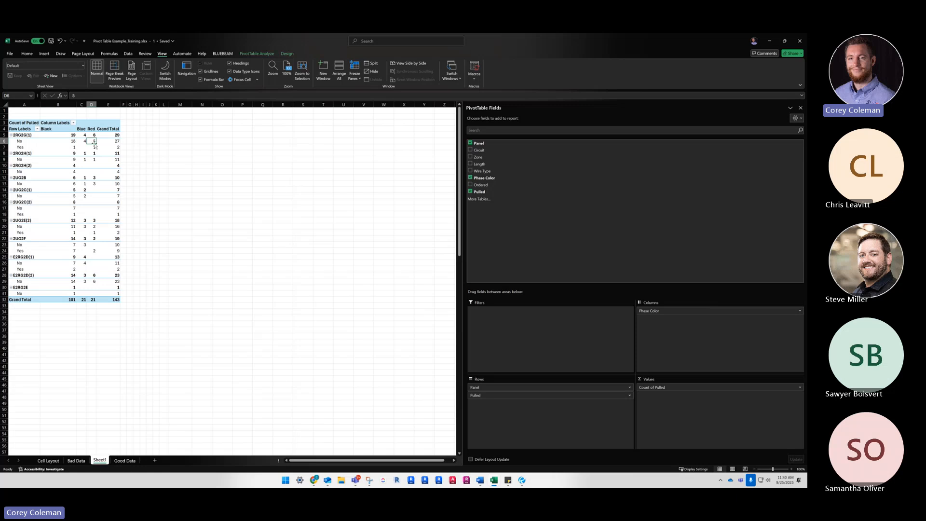
left_click_drag(96, 104, 107, 105)
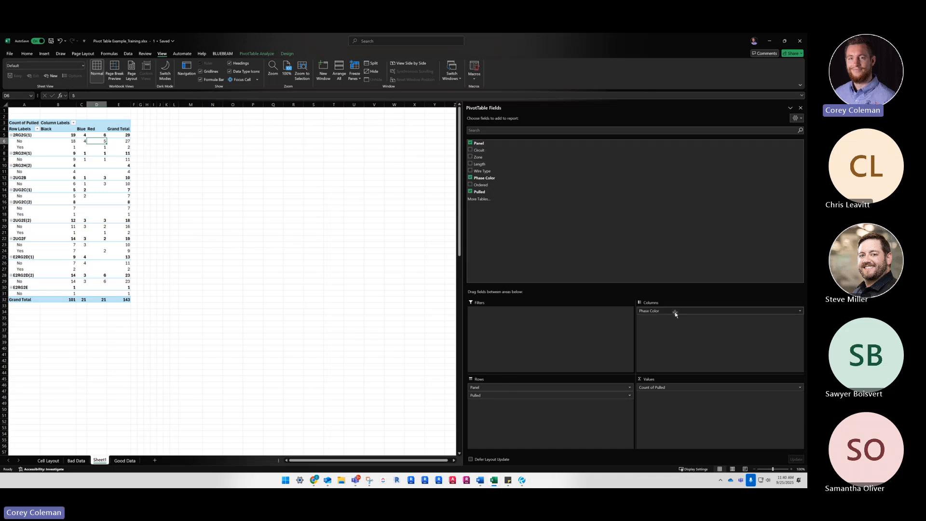
Replace Phase Color with Wire Type in the PivotTable's Columns and widen the wire type columns
left_click_drag(674, 312, 398, 251)
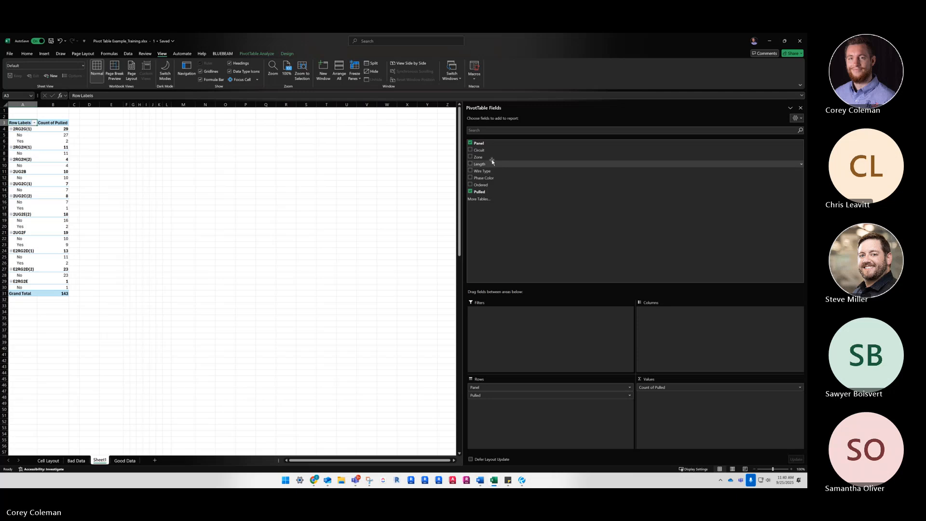
left_click_drag(489, 171, 719, 345)
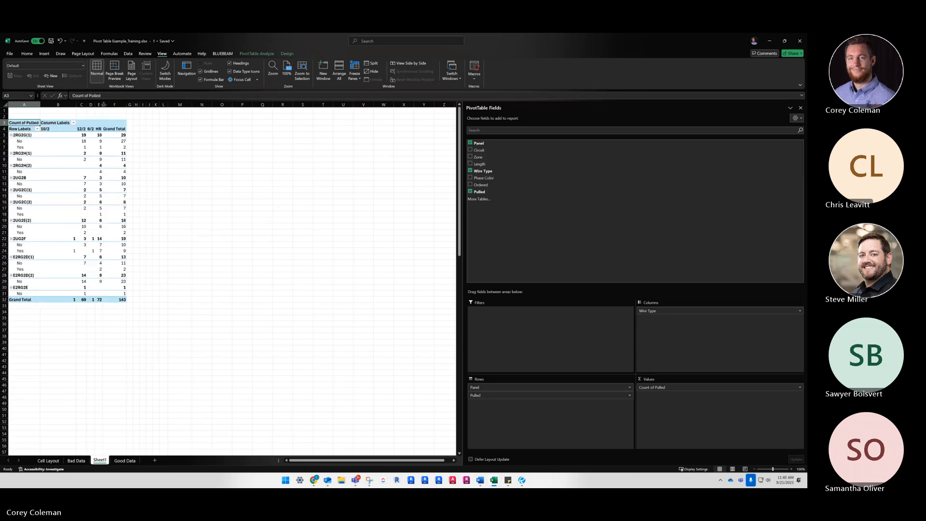
mouse_move(103, 104)
left_mouse_down()
mouse_move(134, 104)
mouse_move(116, 105)
left_mouse_up()
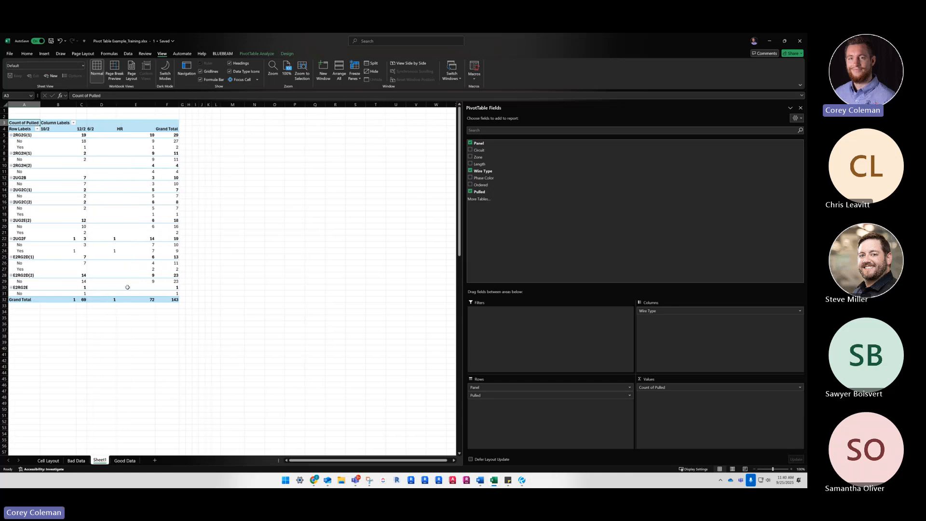
mouse_move(88, 104)
left_mouse_down()
mouse_move(115, 104)
mouse_move(76, 104)
mouse_move(94, 104)
left_mouse_up()
left_click(318, 189)
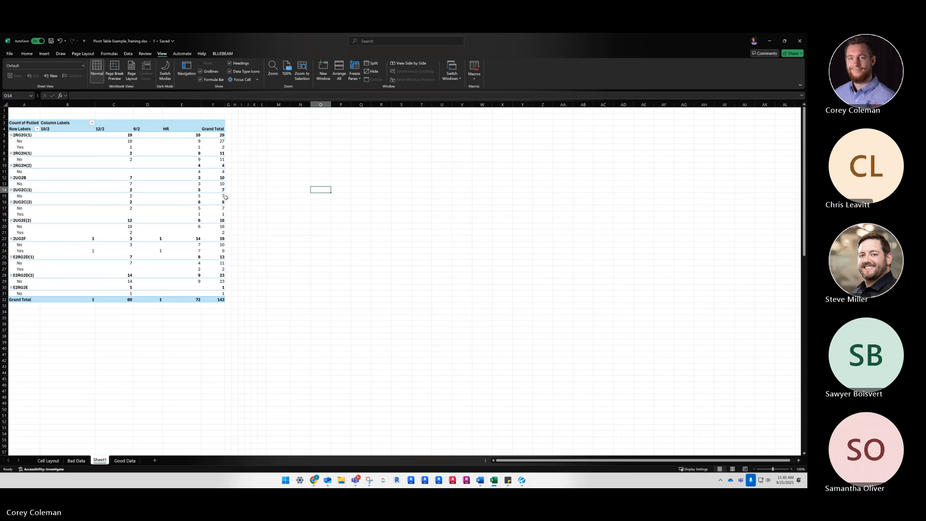
left_click(166, 171)
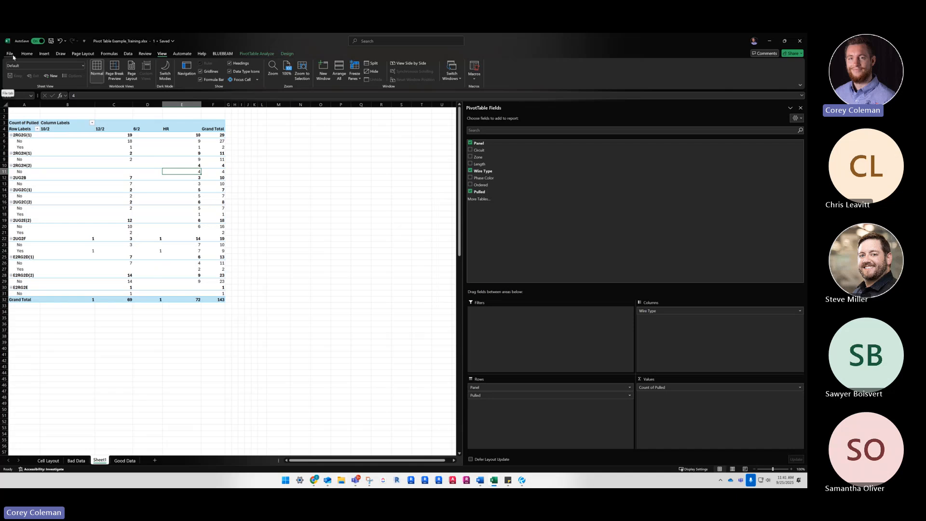
Open a new Excel window and a File Explorer window, moving each off this screen, and return to the PivotTable workbook
right_click(492, 484)
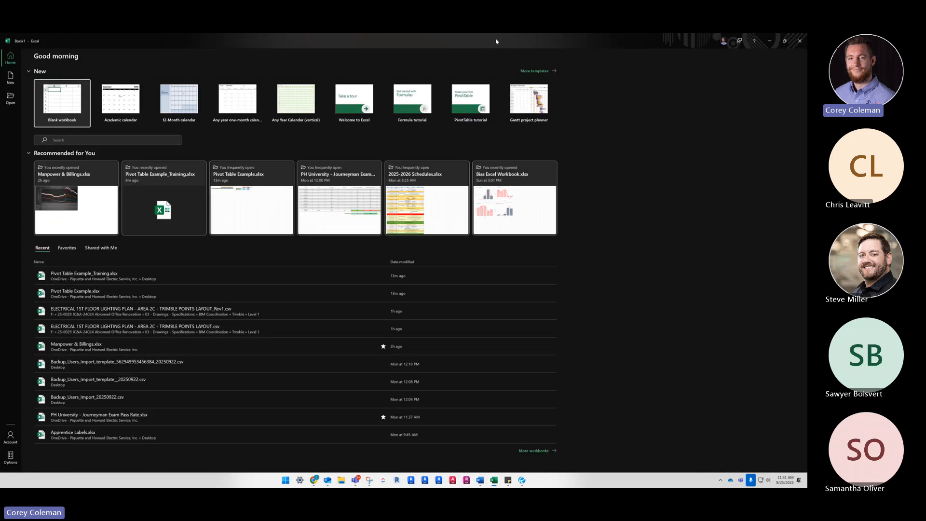
left_click_drag(497, 40, 1, 286)
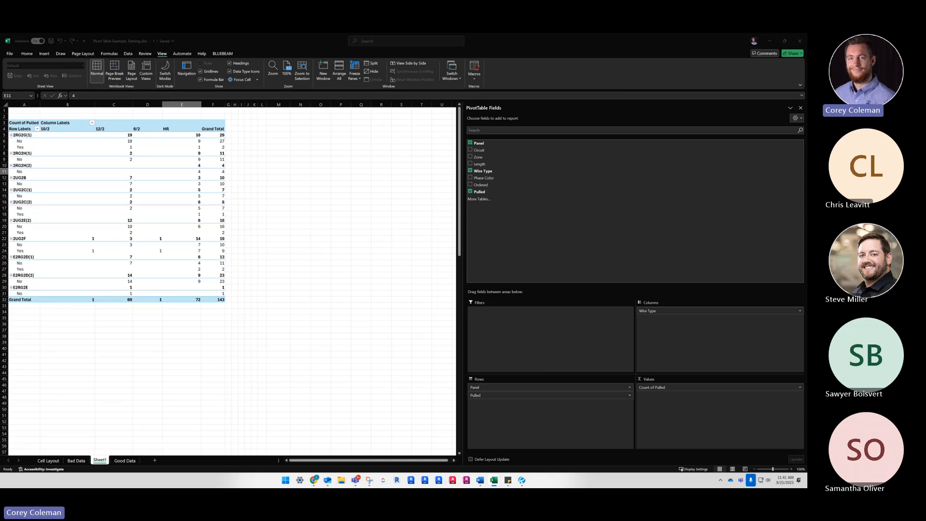
key("super+e")
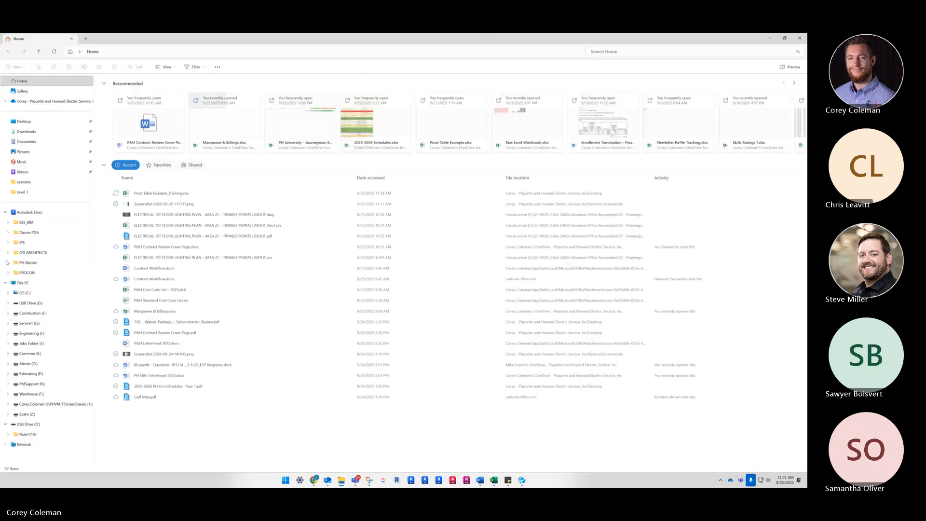
left_click_drag(307, 39, 307, 33)
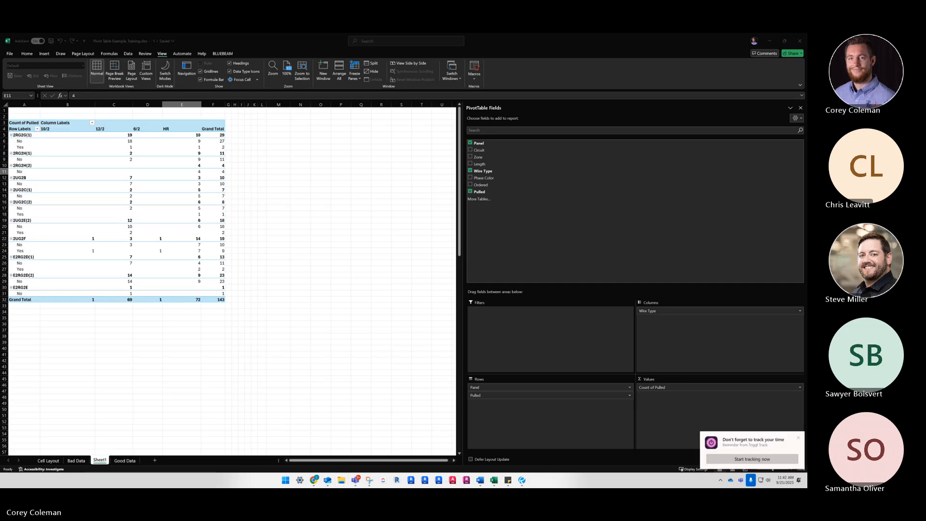
left_click(139, 298)
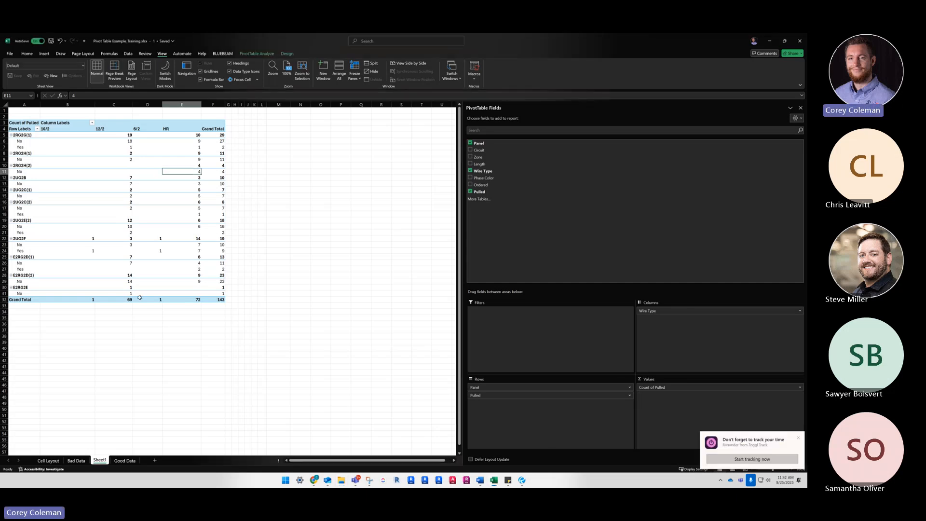
left_click(268, 205)
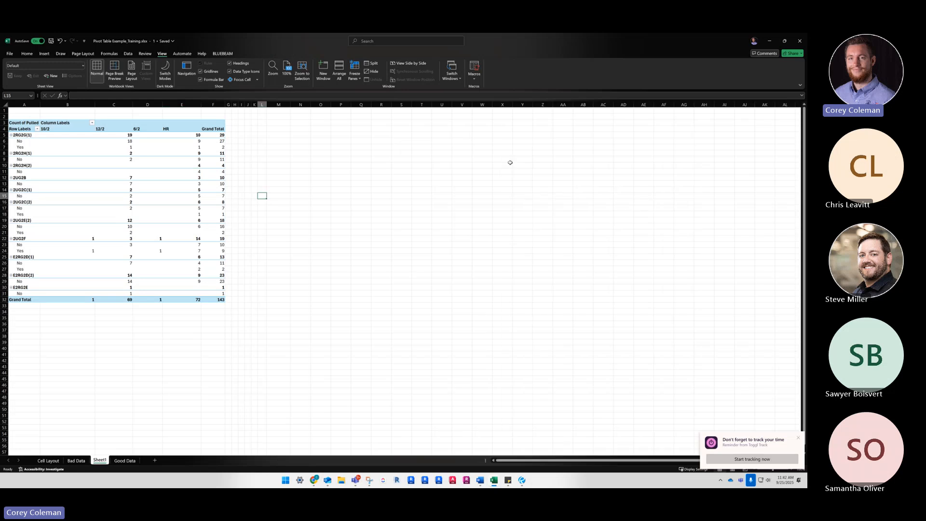
Clear the PivotTable layout by removing Pulled and Panel from Rows, Wire Type from Columns, and Pulled from Values
left_click(130, 177)
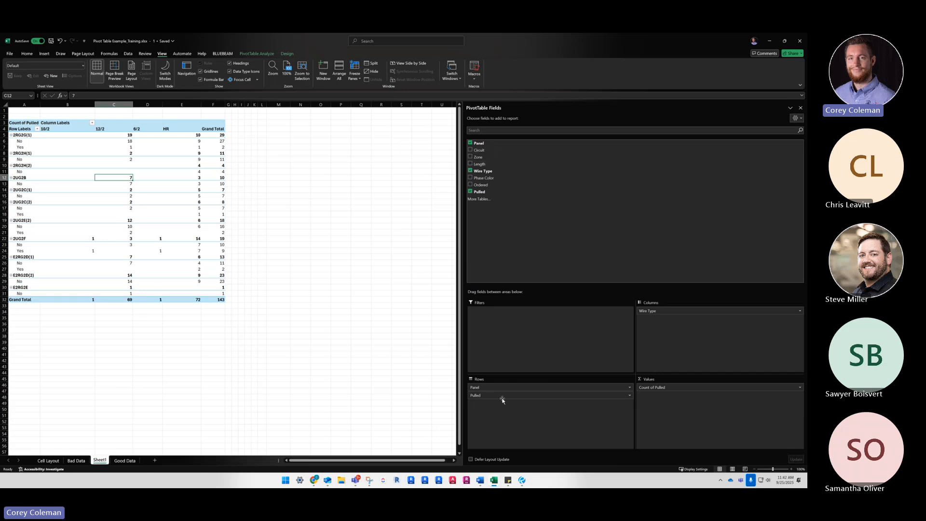
left_click_drag(502, 396, 433, 325)
left_click_drag(488, 387, 432, 345)
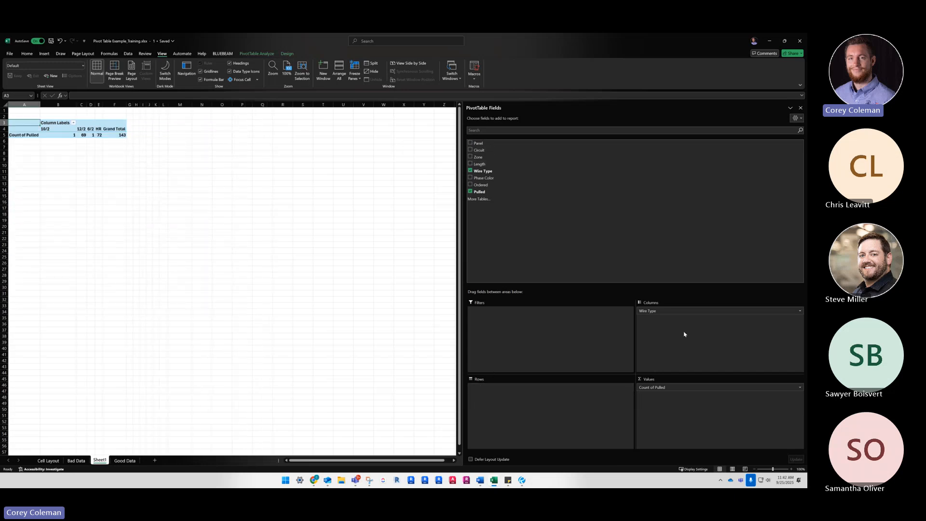
left_click_drag(676, 311, 524, 111)
Lay out the PivotTable with Panel and Pulled in Rows, Zone in Columns, and the count of Pulled in Values
left_click_drag(477, 143, 519, 413)
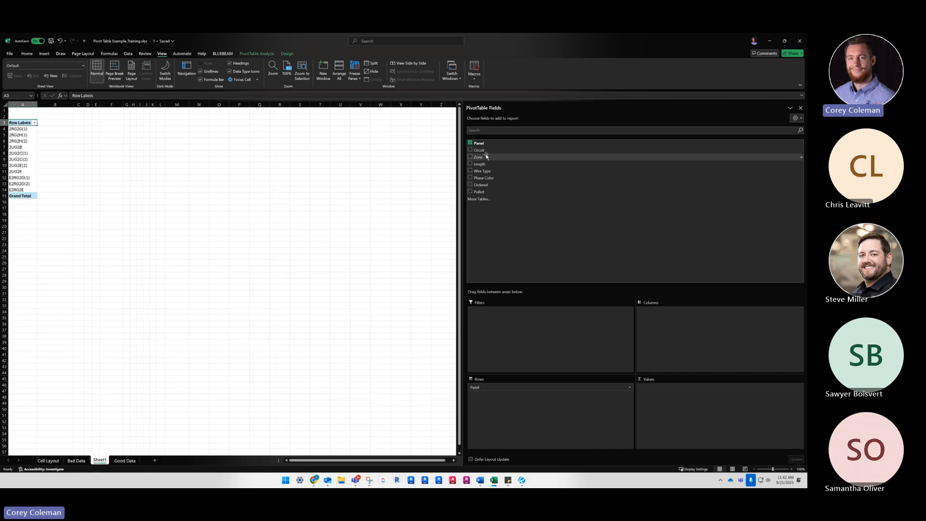
left_click_drag(486, 156, 704, 347)
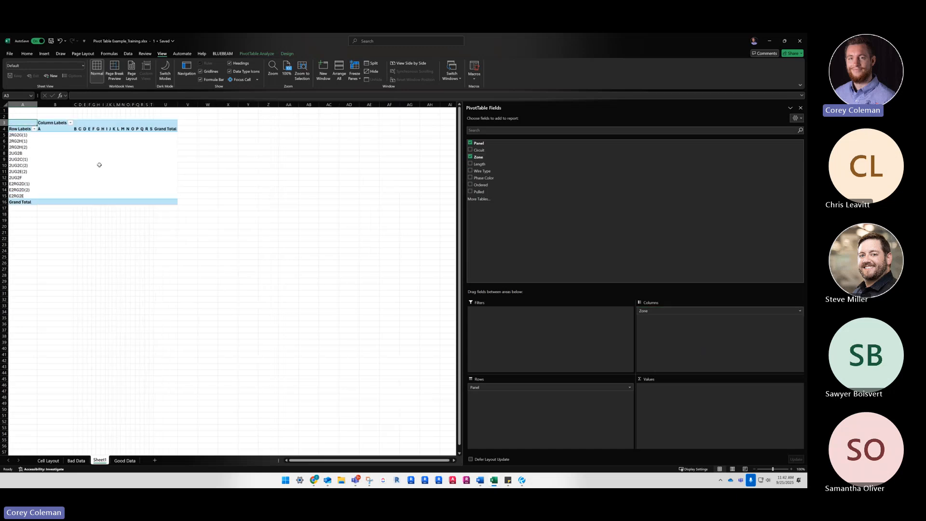
left_click_drag(489, 192, 560, 414)
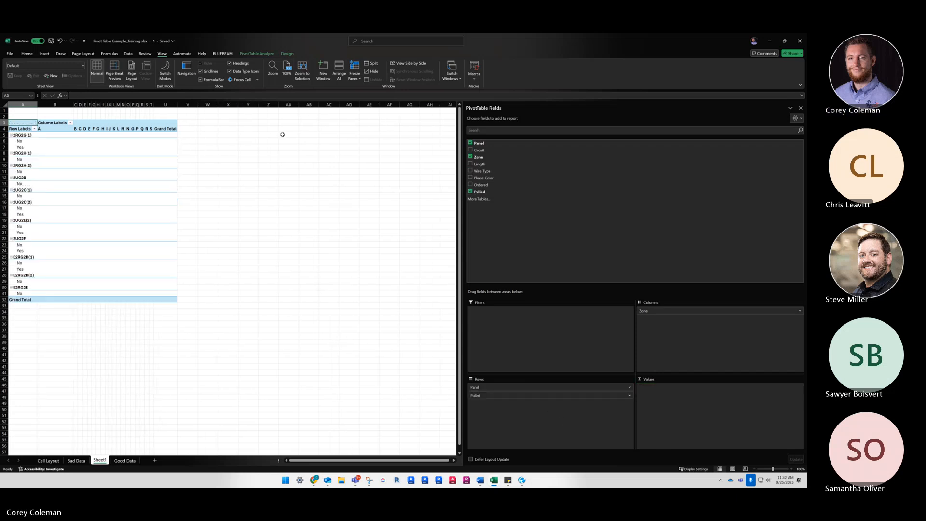
left_click_drag(480, 193, 715, 392)
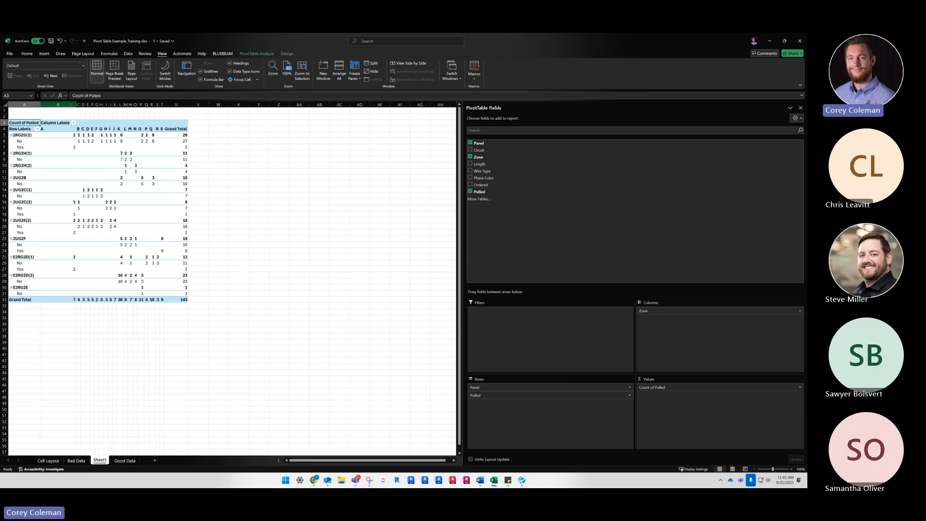
Insert a Pulled slicer beside the PivotTable and filter the table to No
left_click(83, 165)
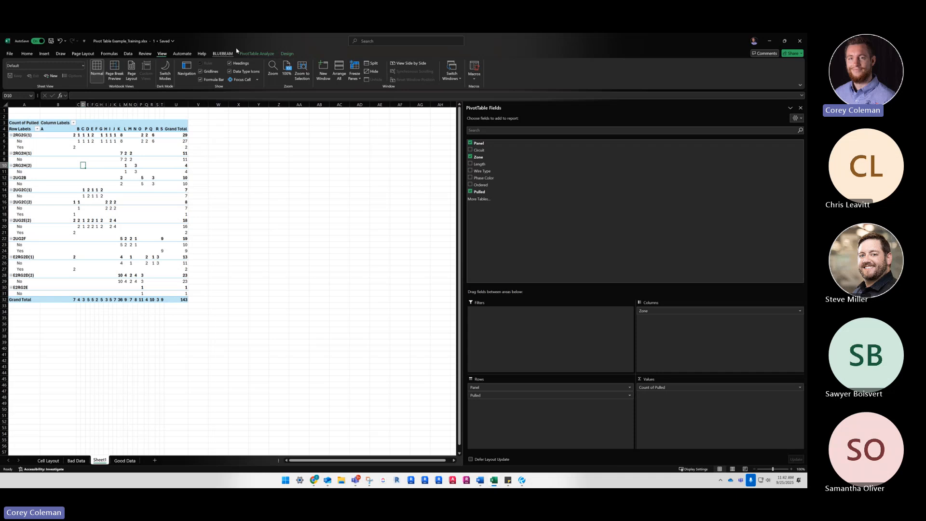
left_click(287, 54)
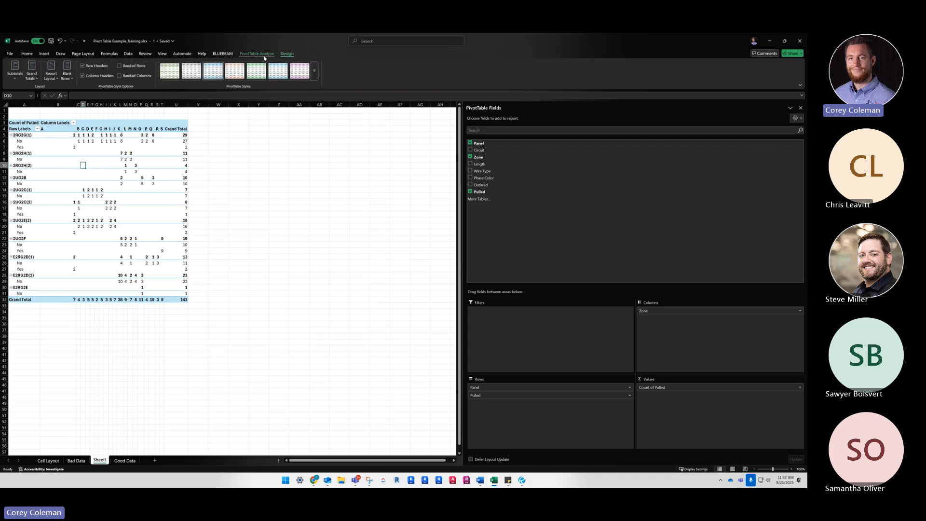
left_click(255, 54)
left_click(177, 70)
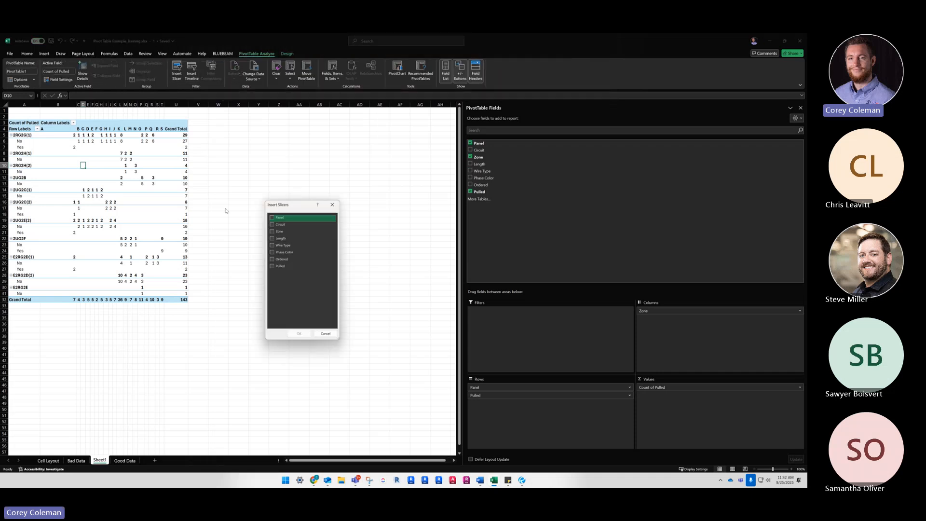
left_click(272, 265)
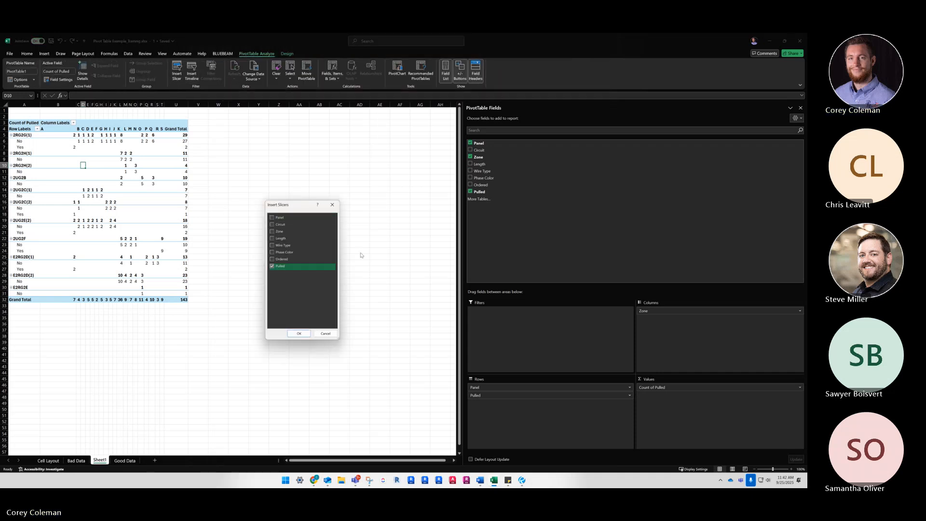
left_click(299, 333)
left_click_drag(233, 168, 233, 144)
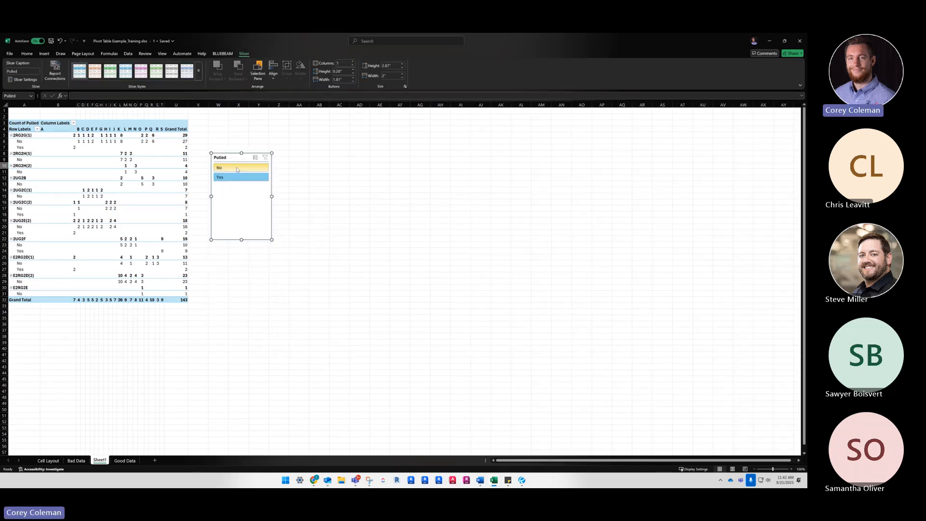
left_click(236, 167)
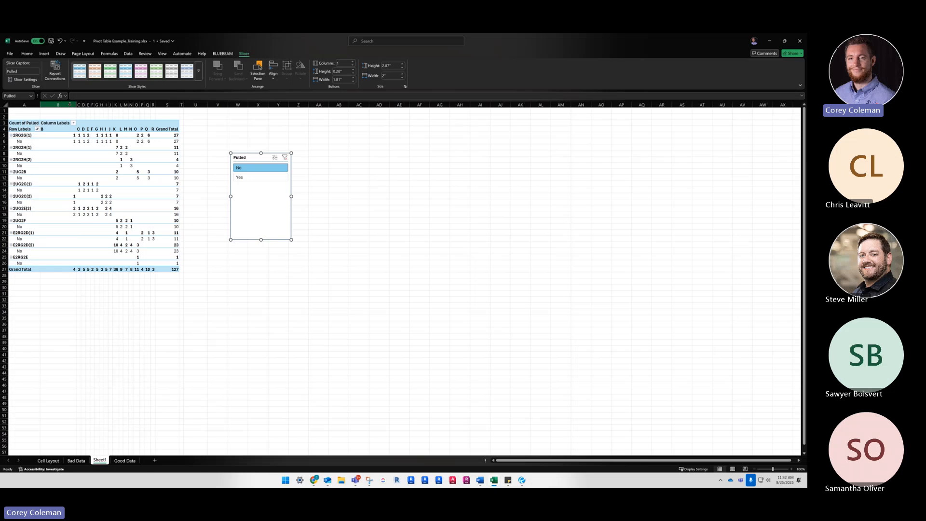
Try widening columns B through S equally, and restore their widths to fit the contents
left_click_drag(58, 105, 236, 105)
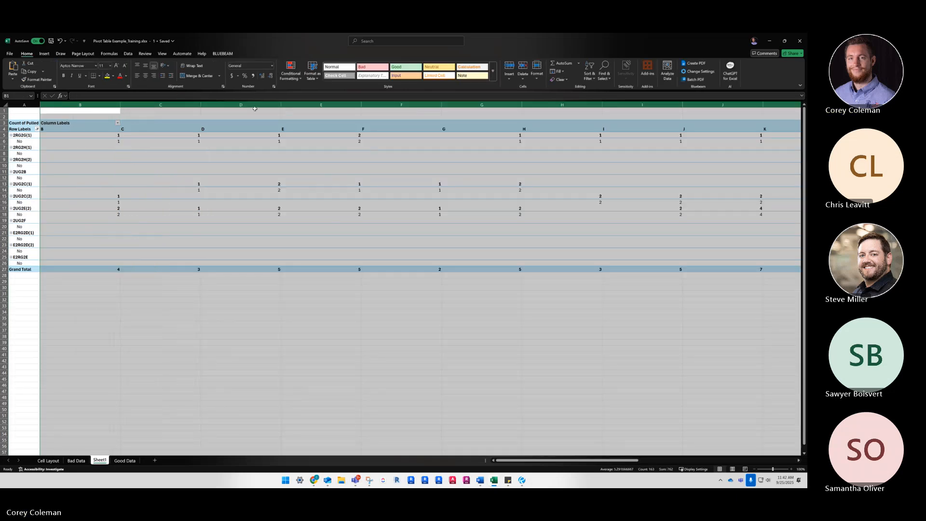
double_click(201, 104)
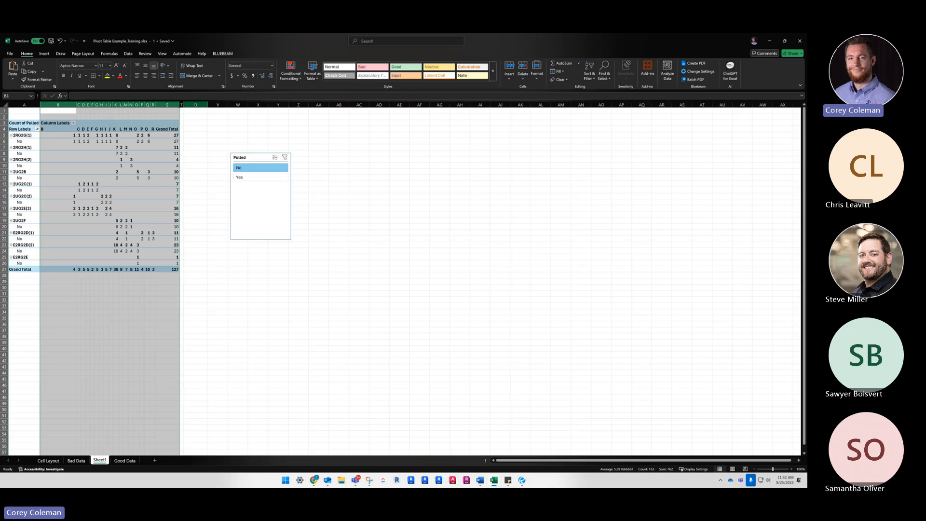
left_click(110, 171)
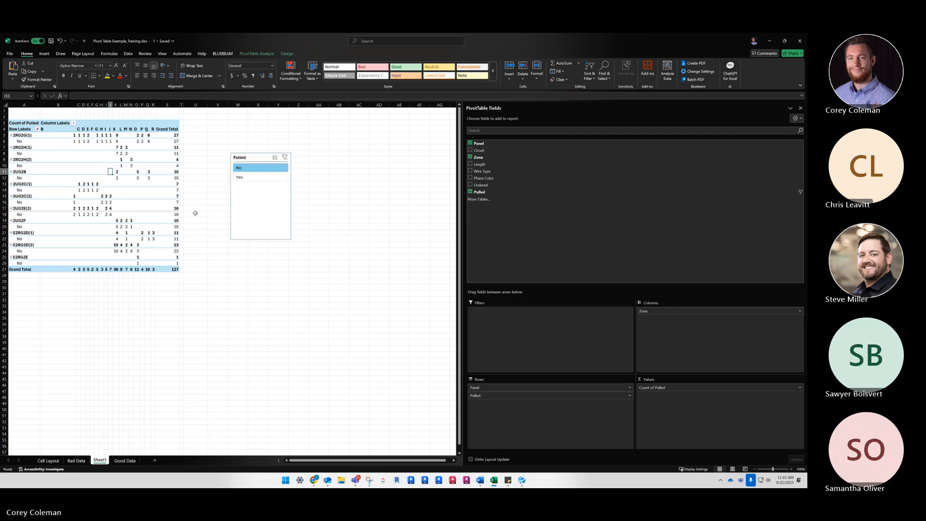
Add the Circuit field to the PivotTable's Rows beneath Pulled
left_click(102, 179)
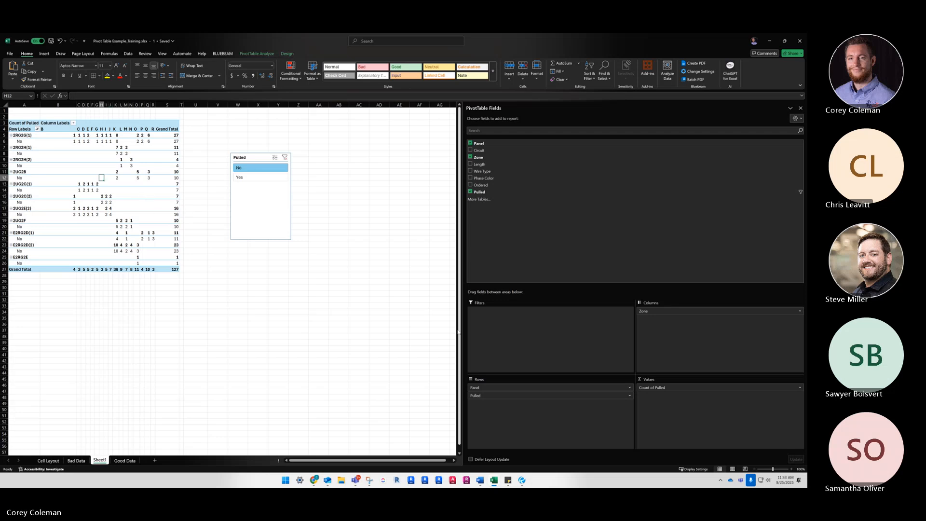
left_click_drag(479, 150, 519, 430)
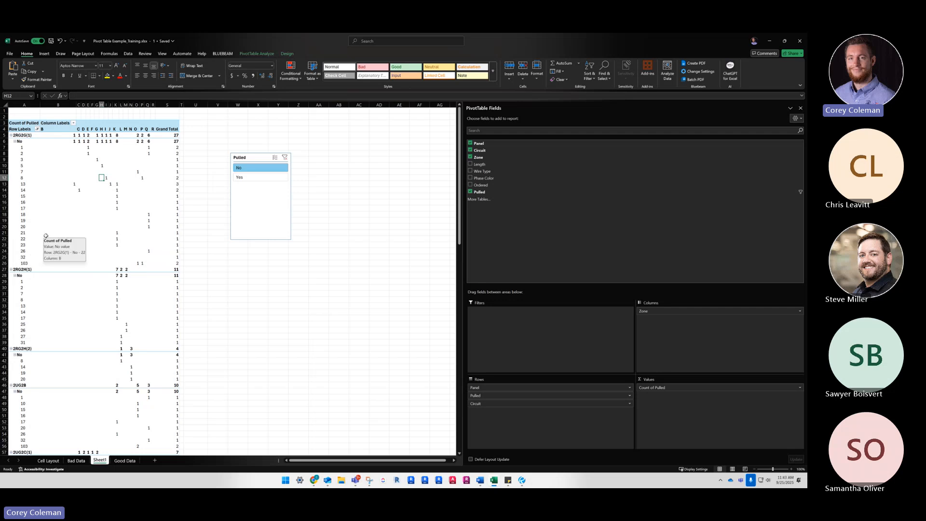
Set every row of the Pulled column in the Good Data table to yes
left_click(125, 463)
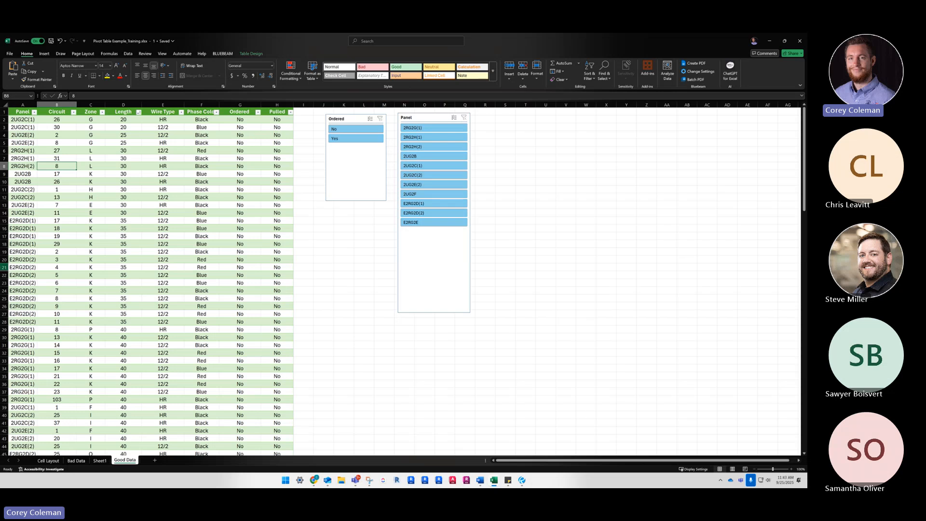
left_click(289, 143)
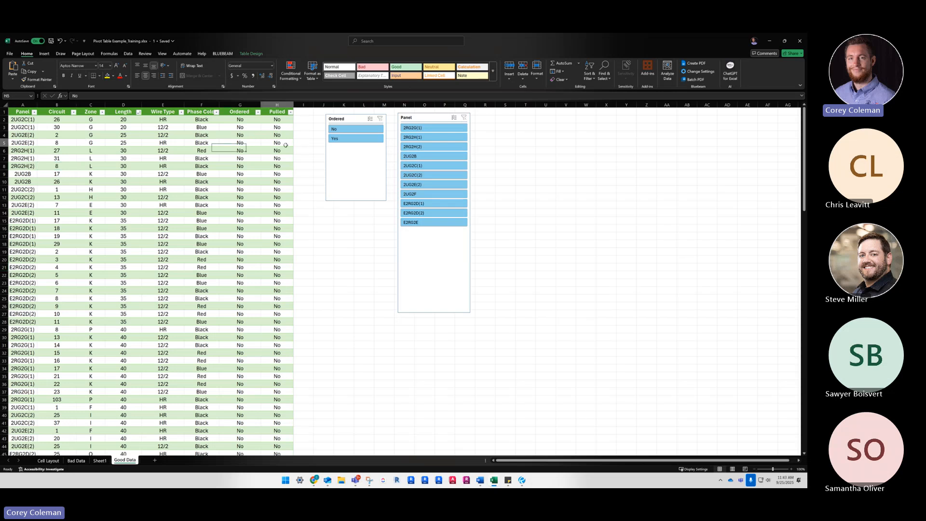
left_click(286, 121)
type("yes")
key("ctrl+Return")
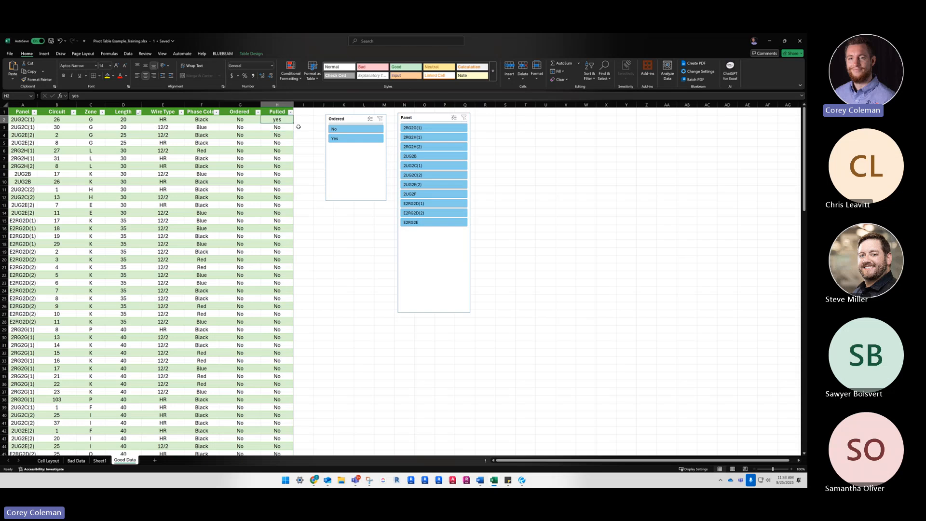
double_click(293, 123)
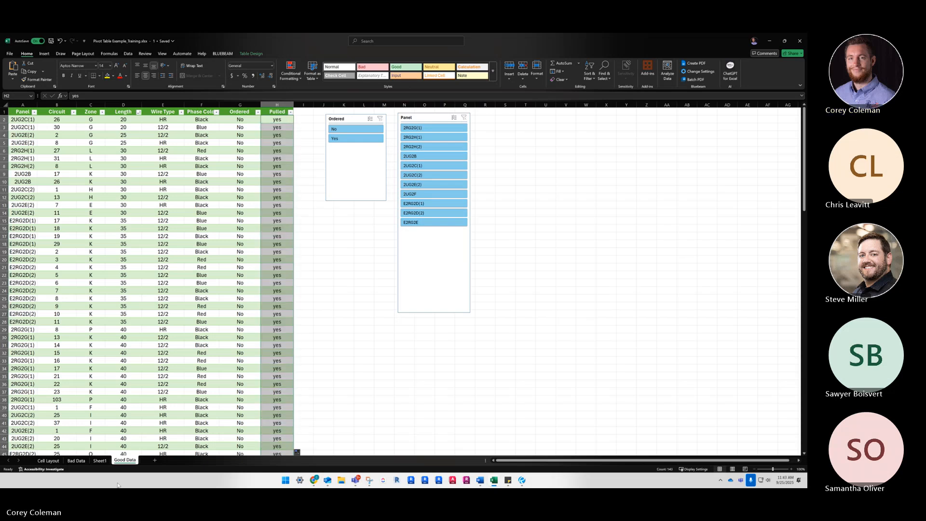
Refresh the PivotTable on Sheet1 so it uses the updated Good Data values
left_click(99, 462)
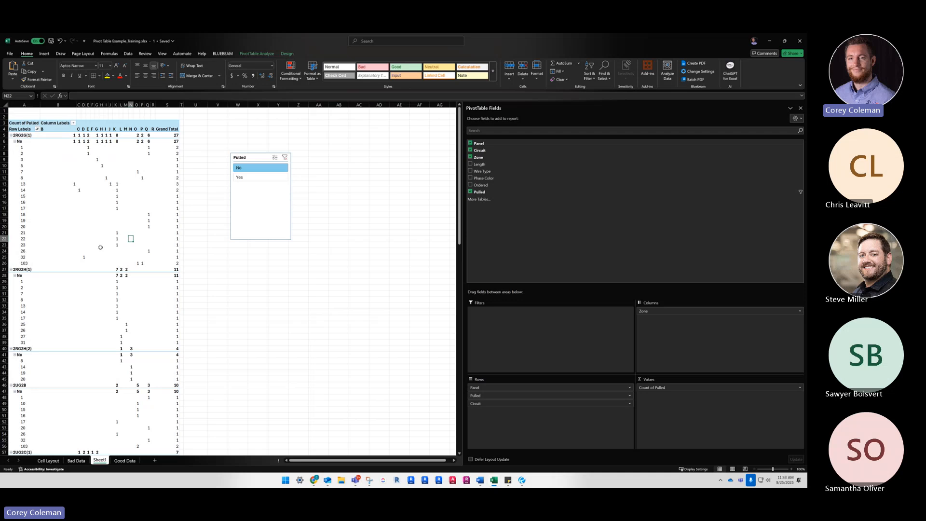
left_click(128, 54)
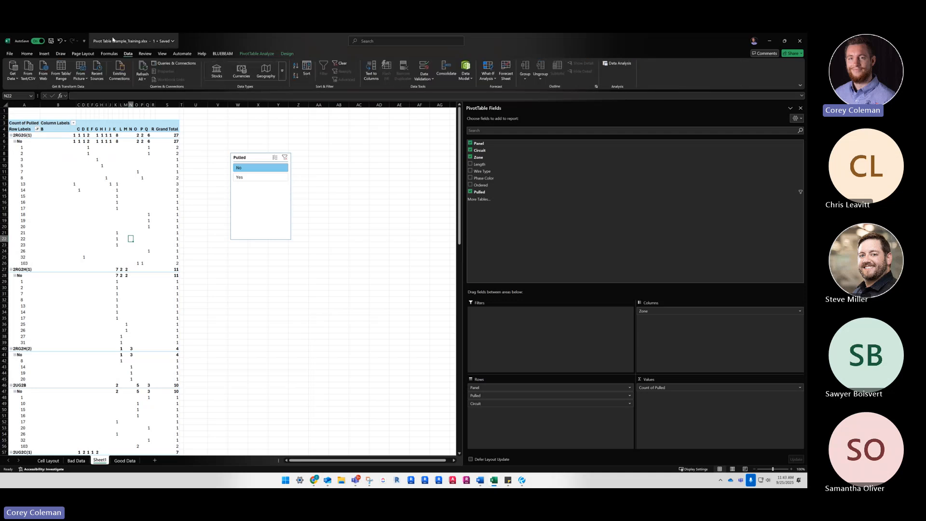
left_click(144, 70)
left_click(162, 159)
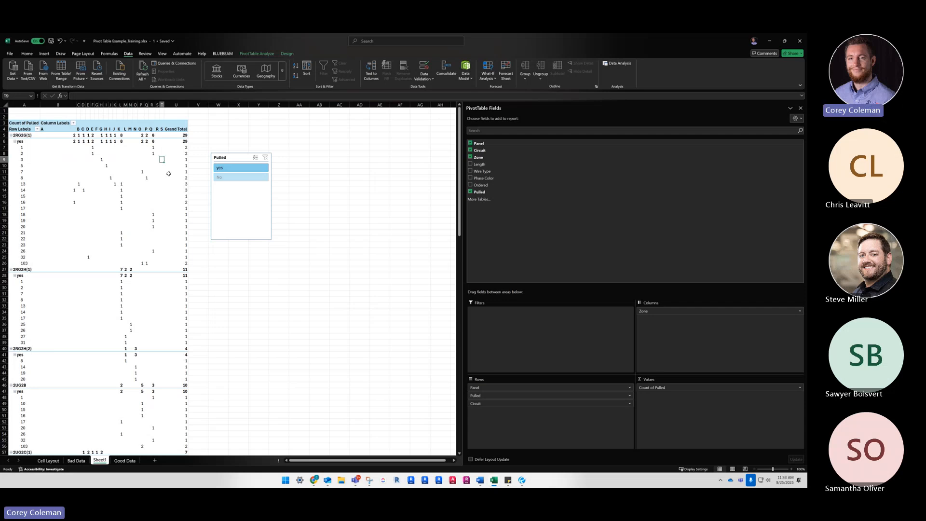
Check the PivotTable with the Pulled slicer set to No and to yes, and look over the Good Data table
left_click(237, 179)
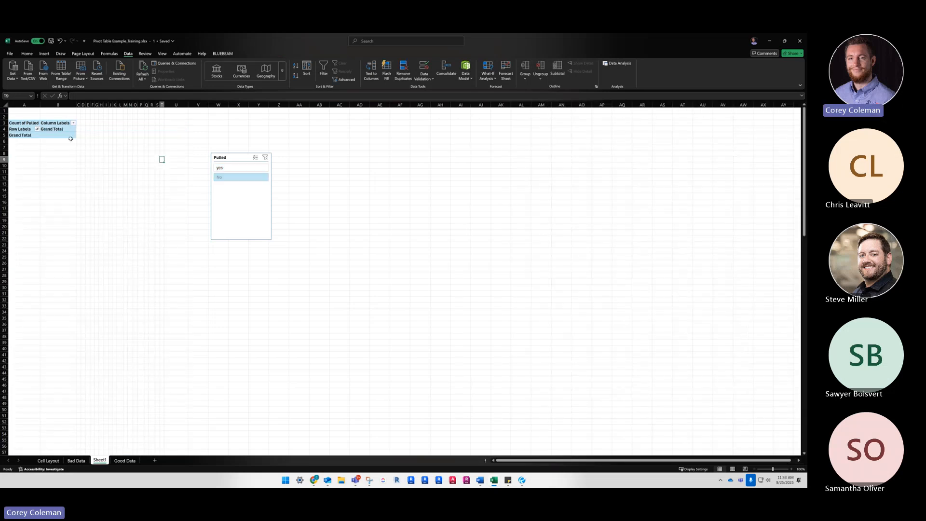
left_click(219, 168)
left_click(147, 172)
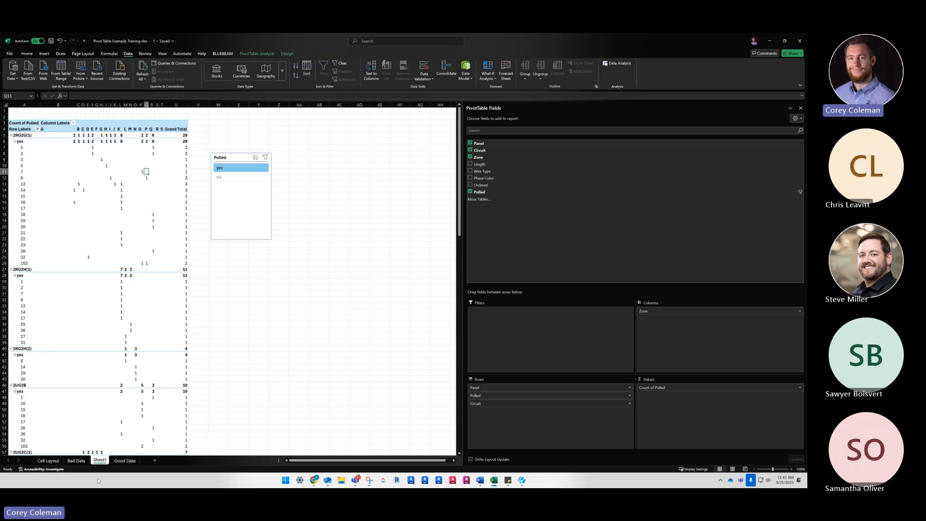
left_click(125, 460)
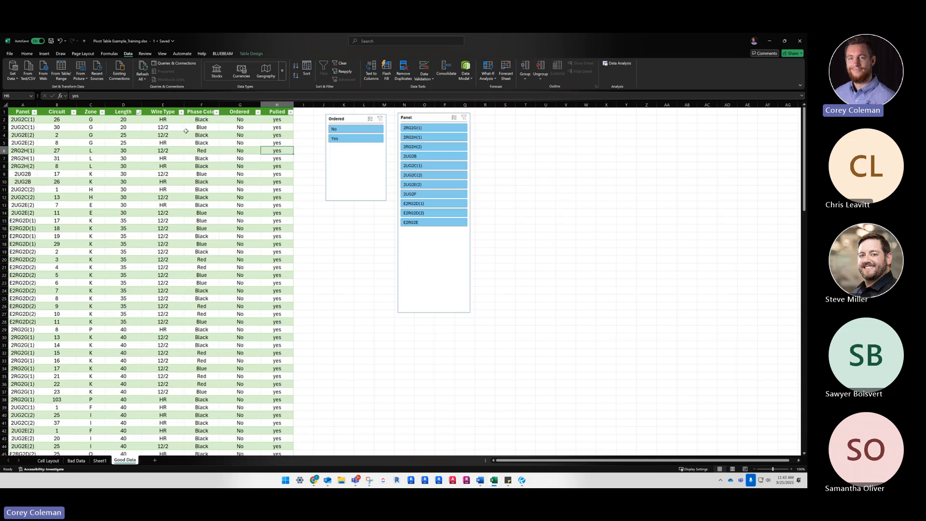
left_click(99, 461)
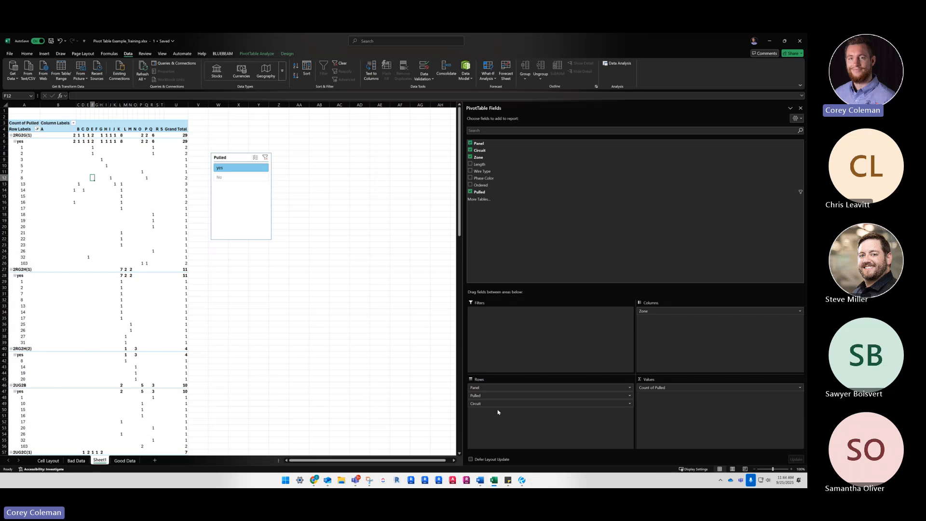
Replace Circuit and Pulled with Ordered in the PivotTable's Rows, and Zone with Wire Type in Columns
left_click_drag(496, 403, 388, 252)
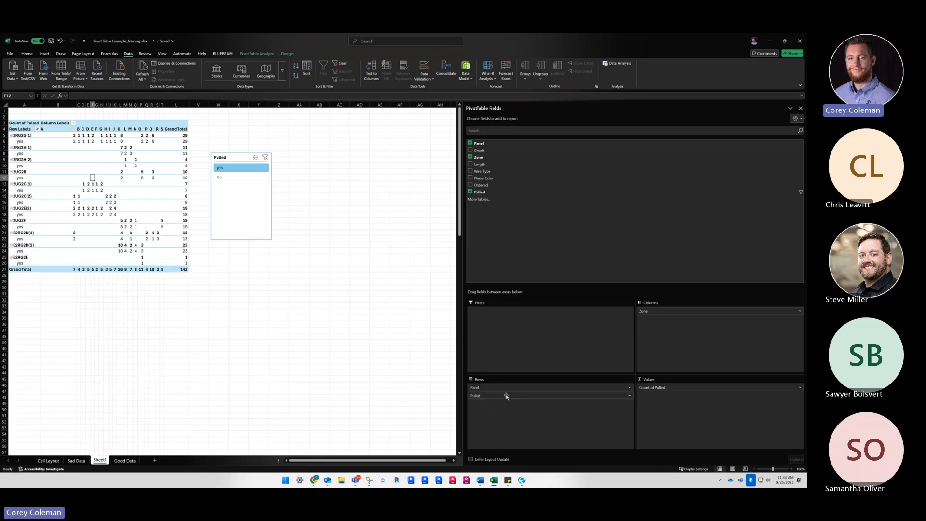
left_click_drag(506, 396, 537, 445)
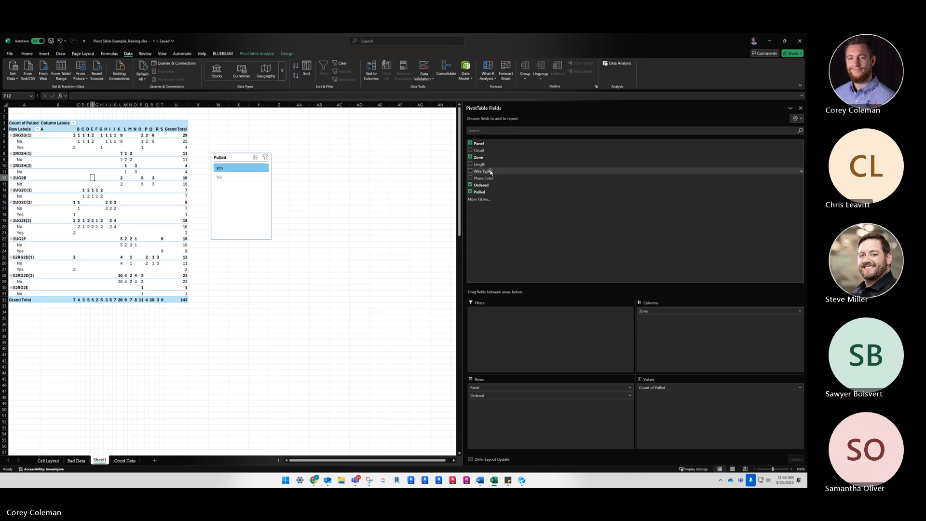
left_click_drag(498, 174, 307, 300)
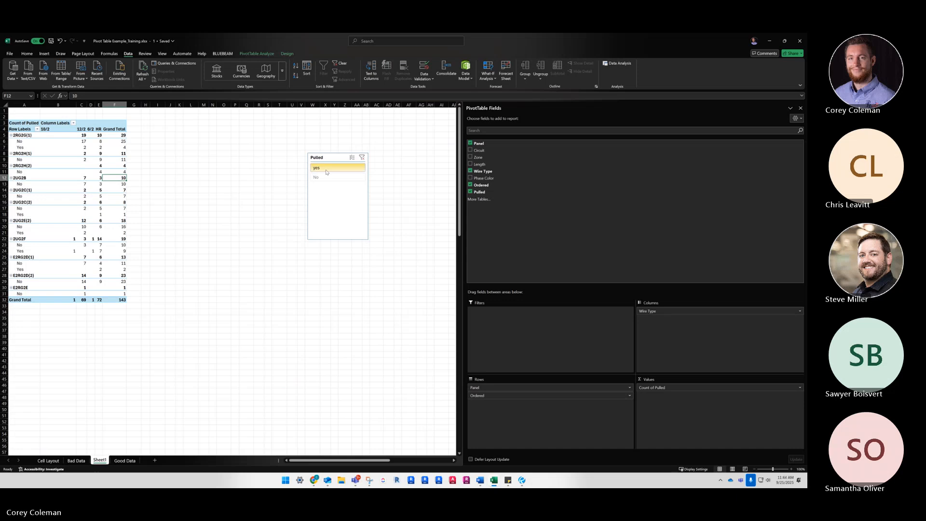
Clear the Pulled slicer's filter and insert a slicer for the Ordered field
left_click(361, 158)
left_click(69, 170)
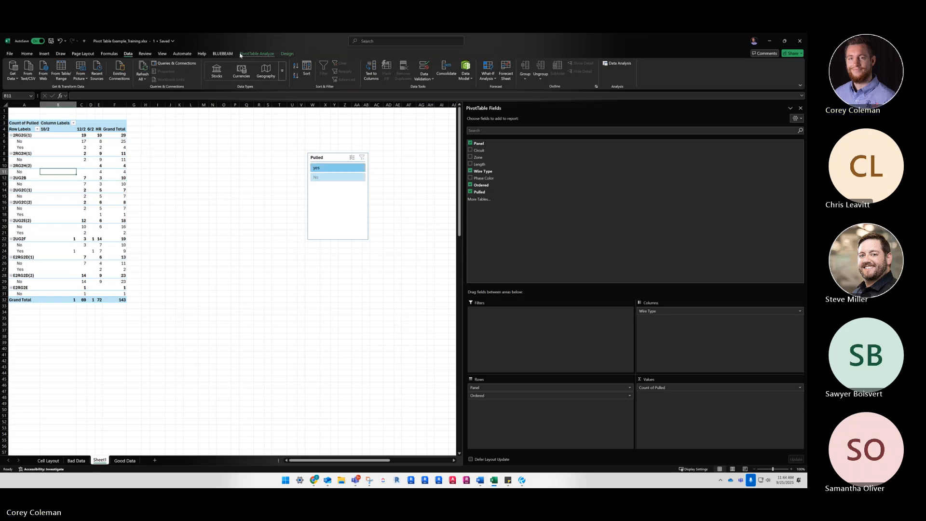
left_click(286, 54)
left_click(272, 53)
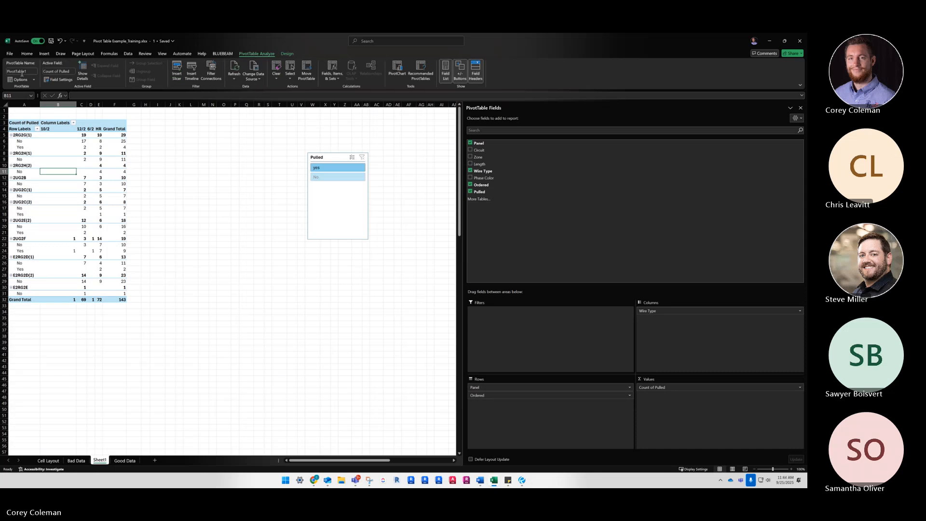
left_click(177, 70)
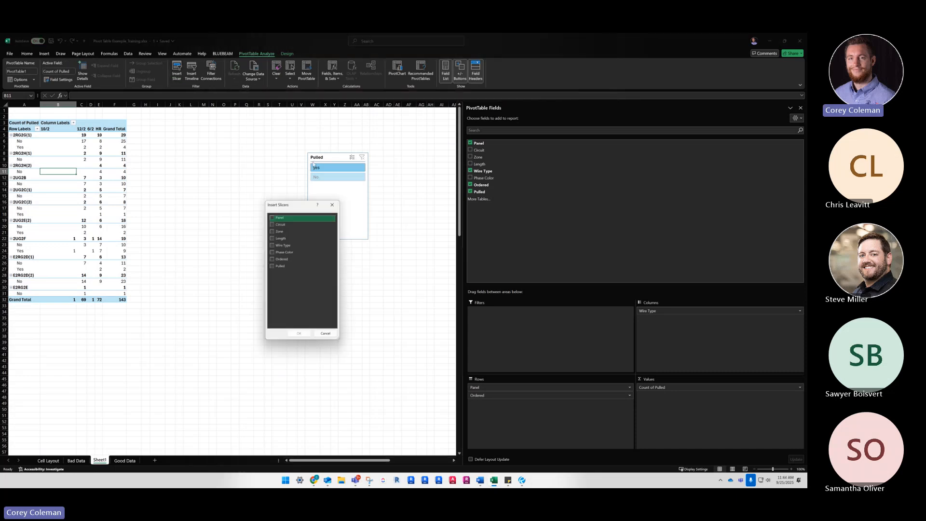
left_click(278, 260)
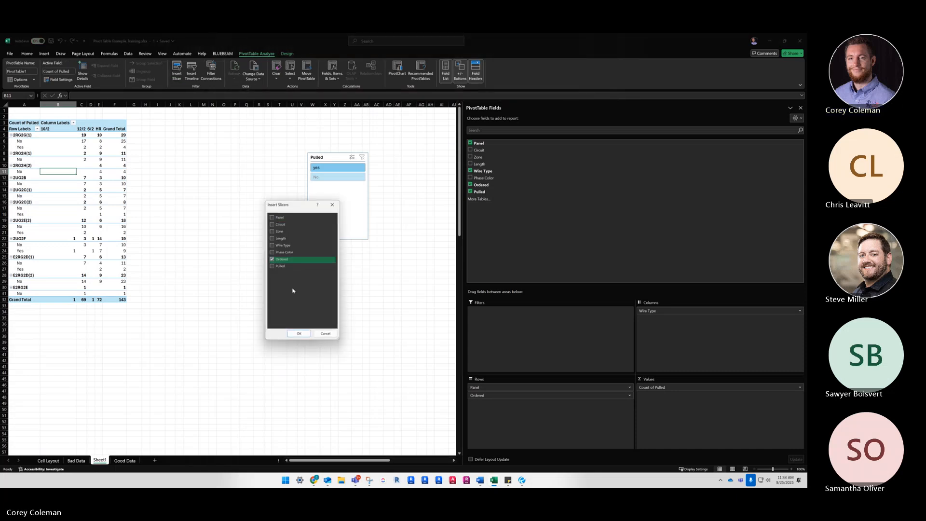
left_click(298, 334)
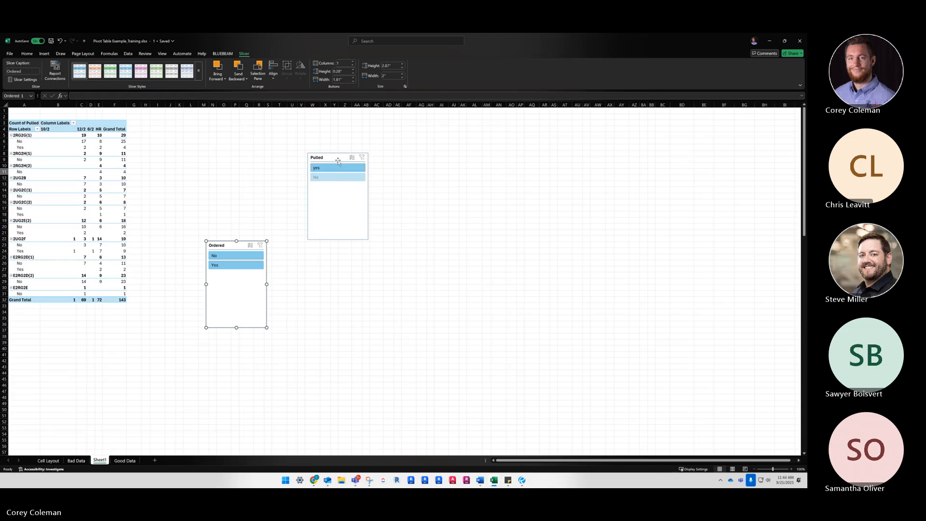
Delete the Pulled slicer, then move the Ordered slicer higher up beside the PivotTable and filter it to No
left_click(340, 160)
key("Delete")
left_click_drag(223, 248, 213, 198)
left_click(216, 204)
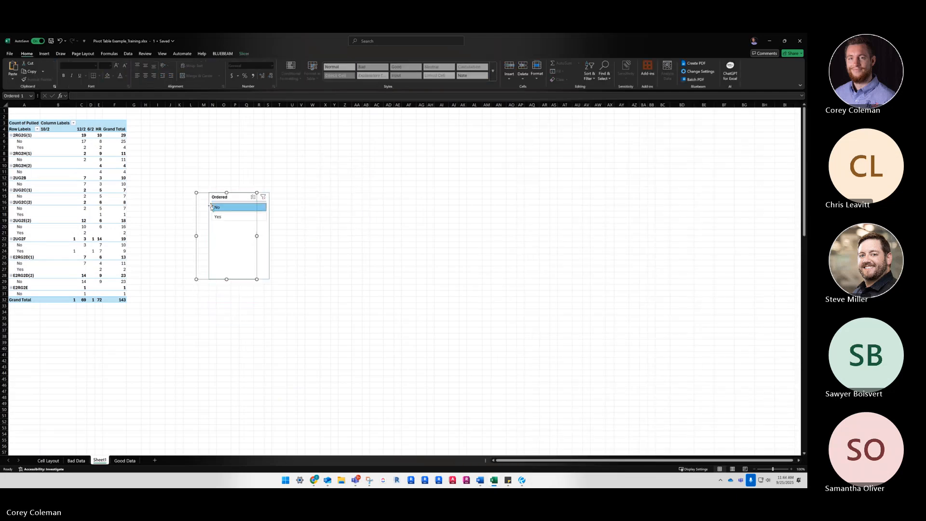
Widen the PivotTable's value columns and replace the count of Pulled with the sum of Length in Values
left_click_drag(76, 104, 150, 105)
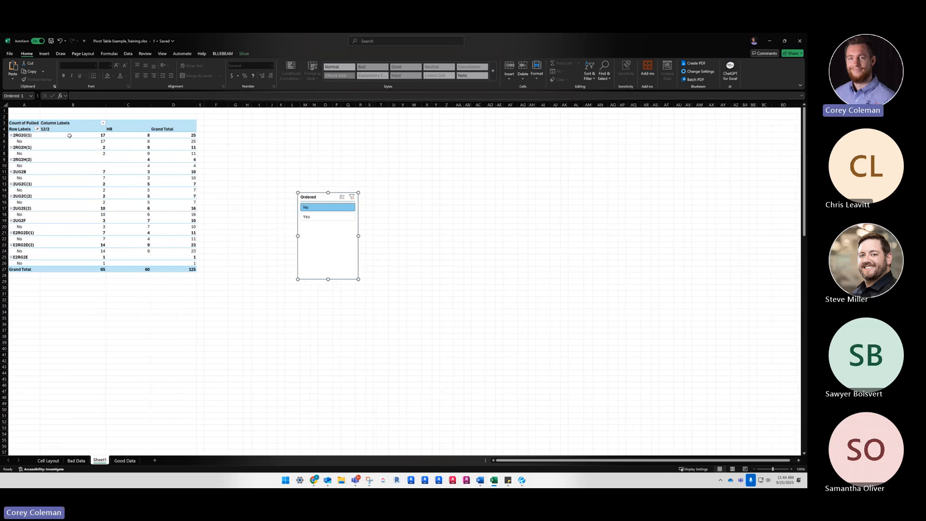
left_click(71, 141)
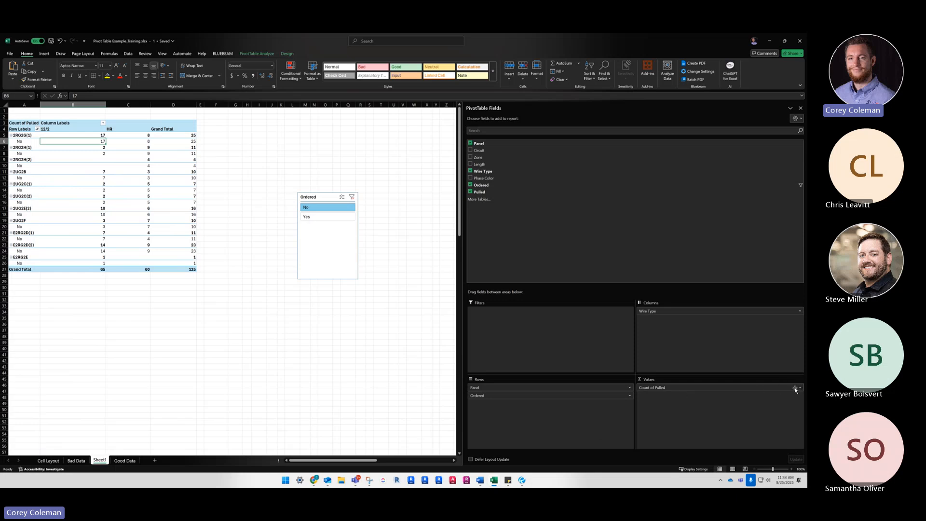
left_click_drag(781, 388, 424, 192)
left_click_drag(479, 163, 684, 388)
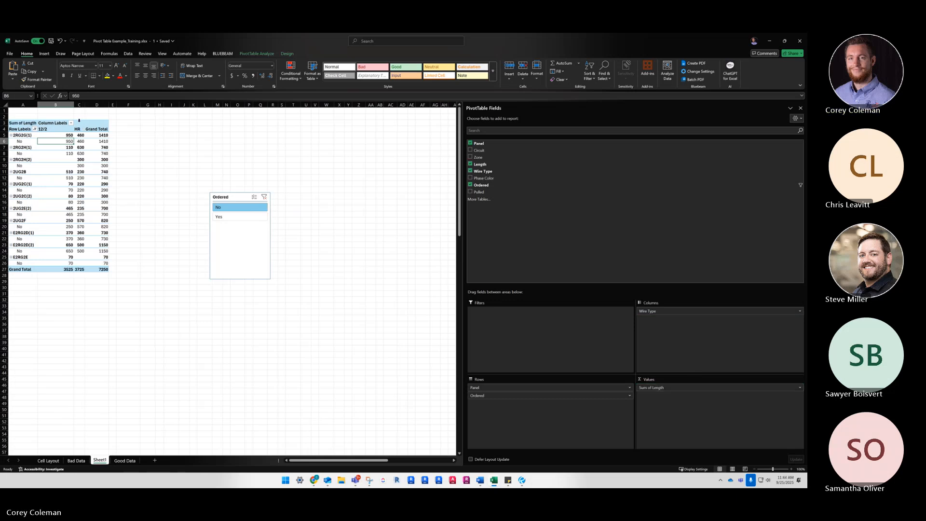
Add Phase Color beneath Wire Type in the PivotTable's Columns and inspect the 12/2 Black lengths for panel 2RG2G(1) and the grand total
mouse_move(69, 141)
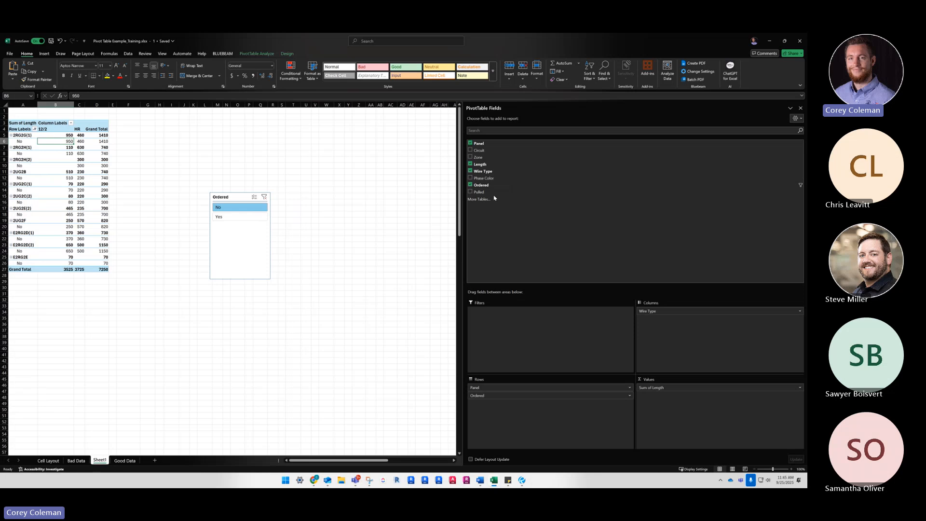
left_click_drag(487, 178, 679, 334)
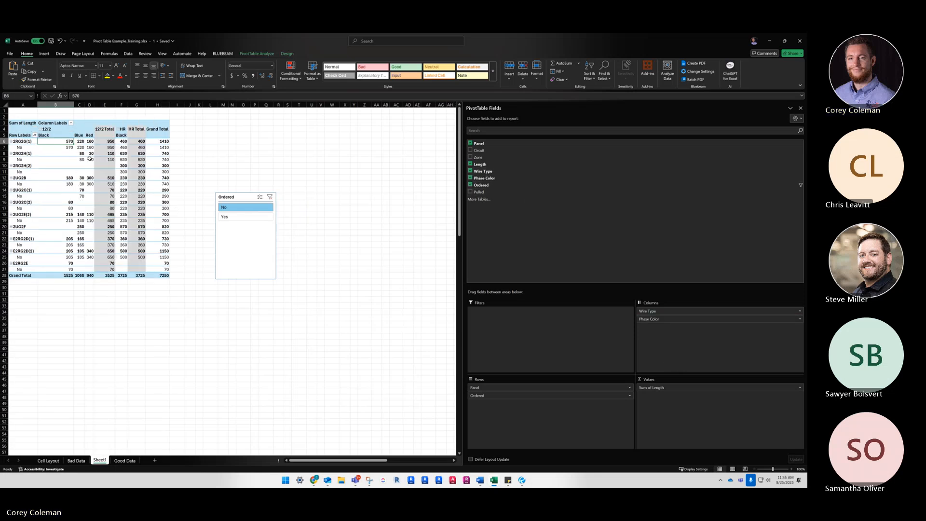
left_click(57, 147)
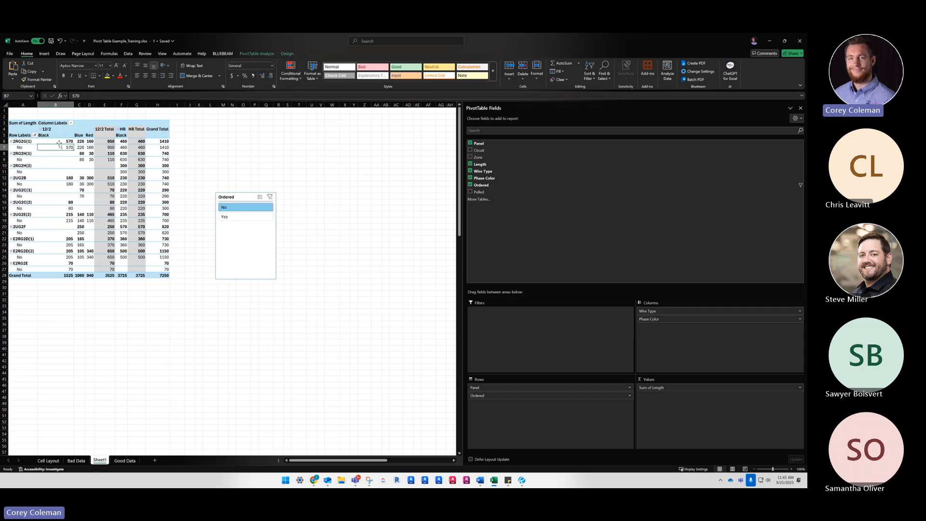
left_click(60, 276)
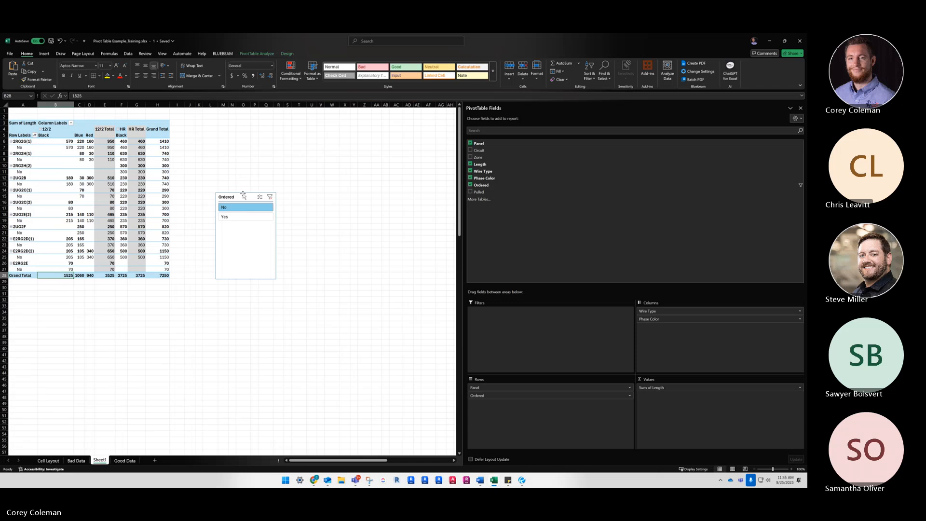
Include Yes in the Ordered slicer's selection and paste a copy of the whole PivotTable at cell A42
left_click(244, 217, "ctrl")
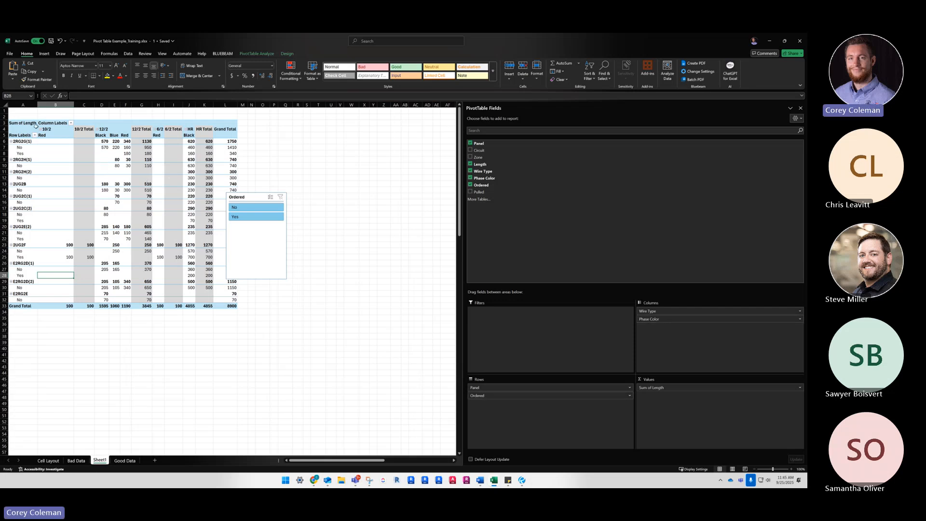
left_click(26, 122)
key("ctrl+c")
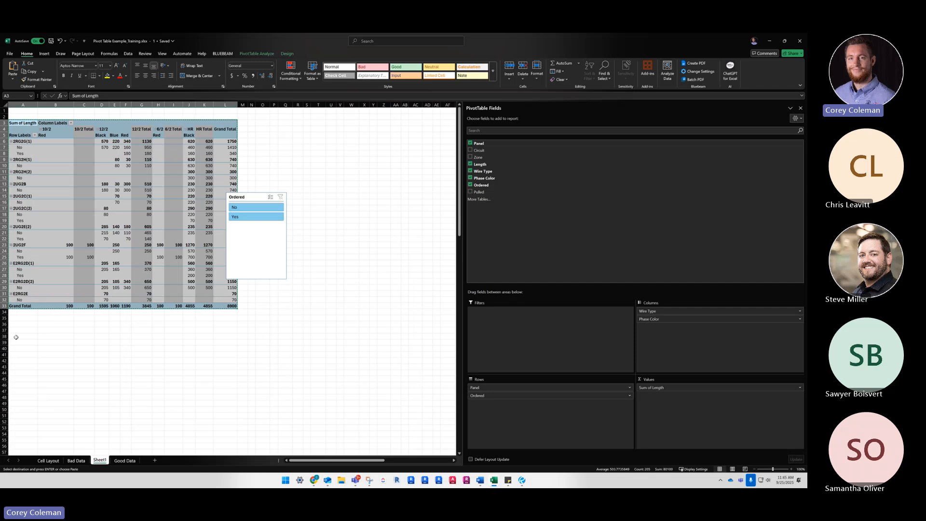
left_click(36, 360)
key("ctrl+v")
scroll(64, 318, "down", 5)
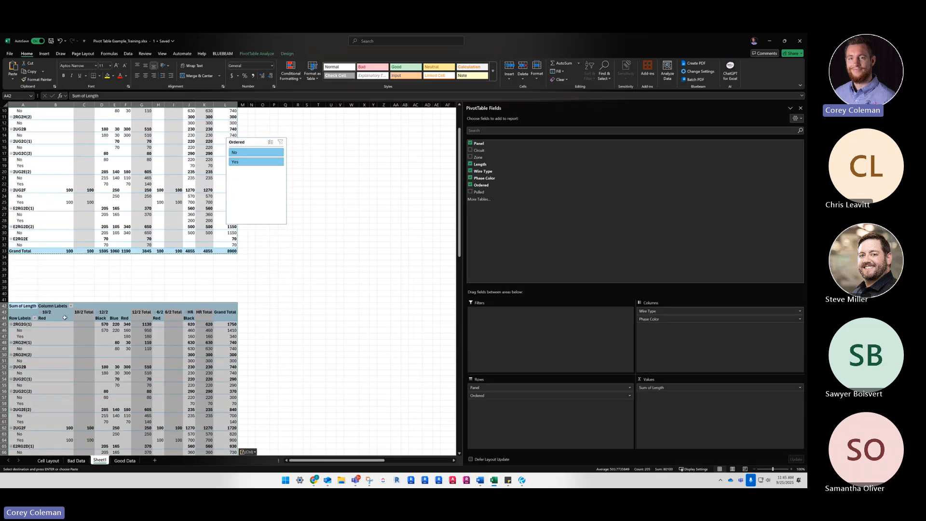
Filter both PivotTables to Yes with the Ordered slicer and select the Red columns in the lower copy
scroll(65, 319, "up", 3)
left_click(56, 385)
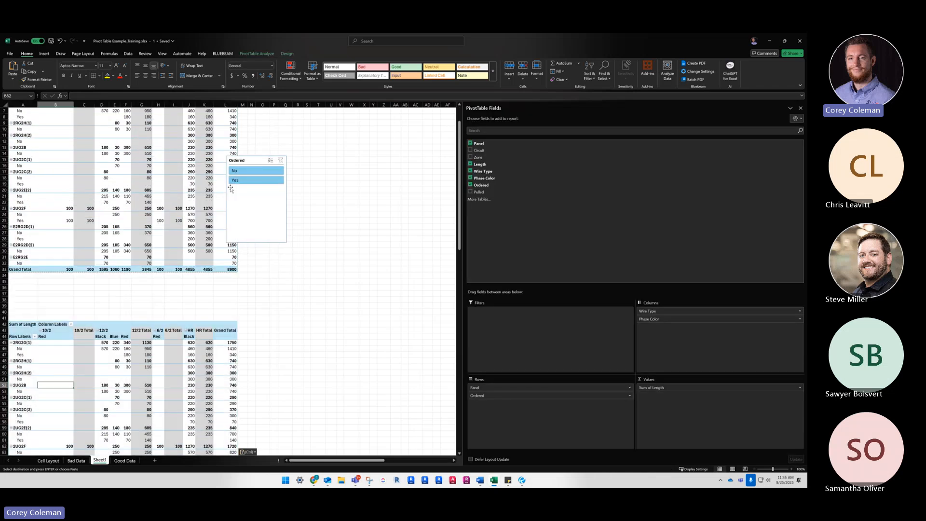
left_click(117, 353)
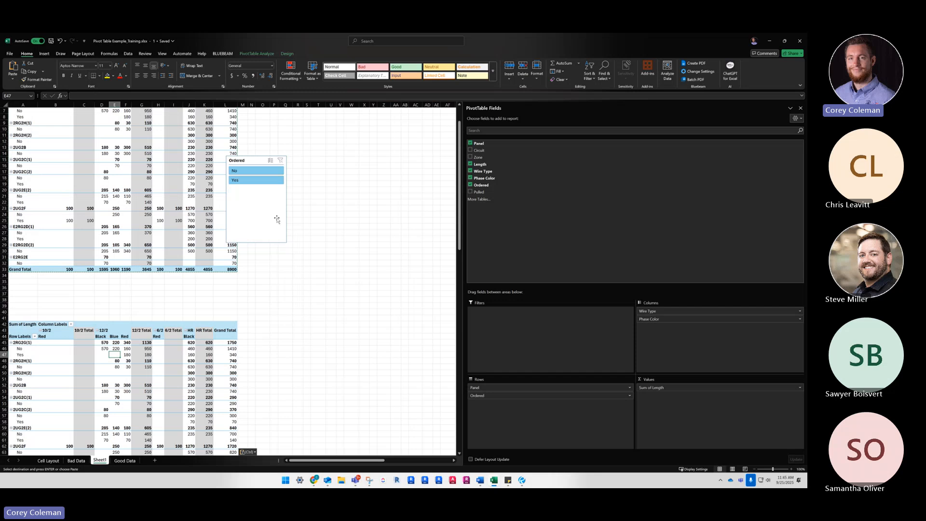
left_click(254, 181)
scroll(161, 284, "up", 2)
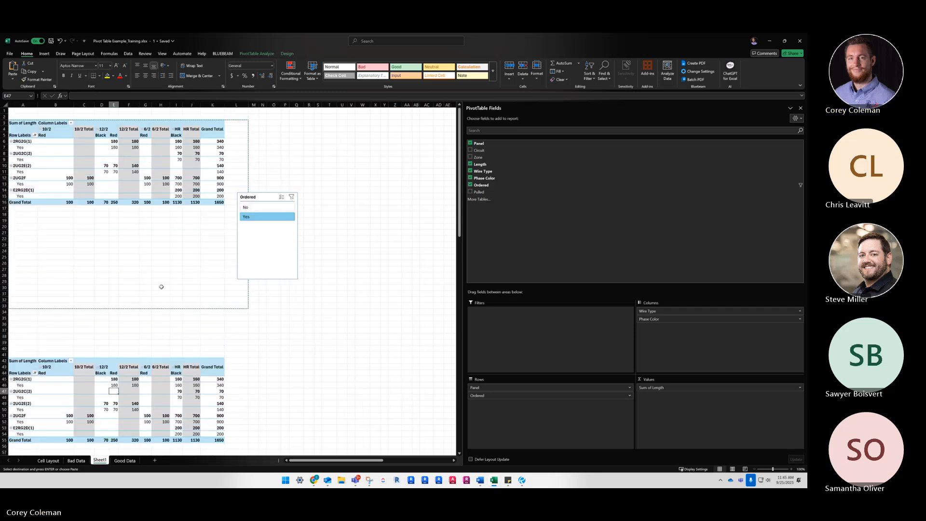
left_click(161, 233)
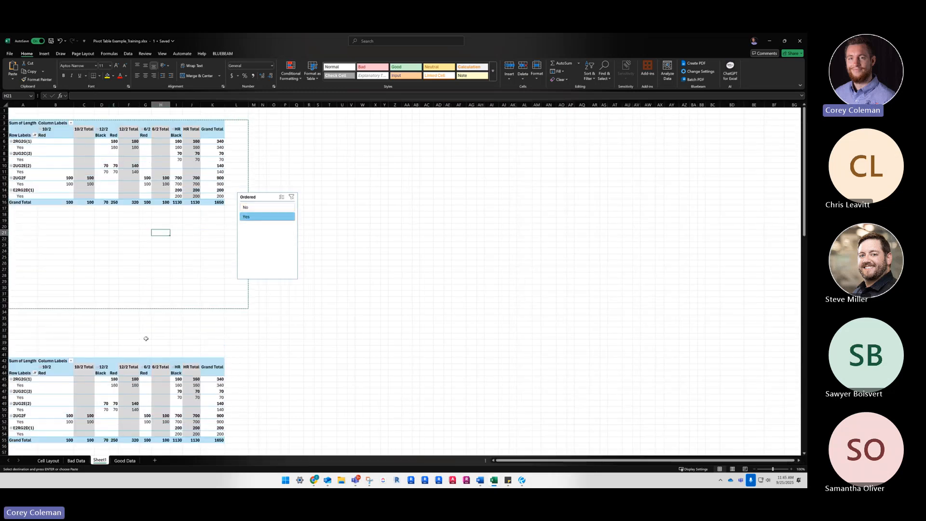
left_click(144, 373)
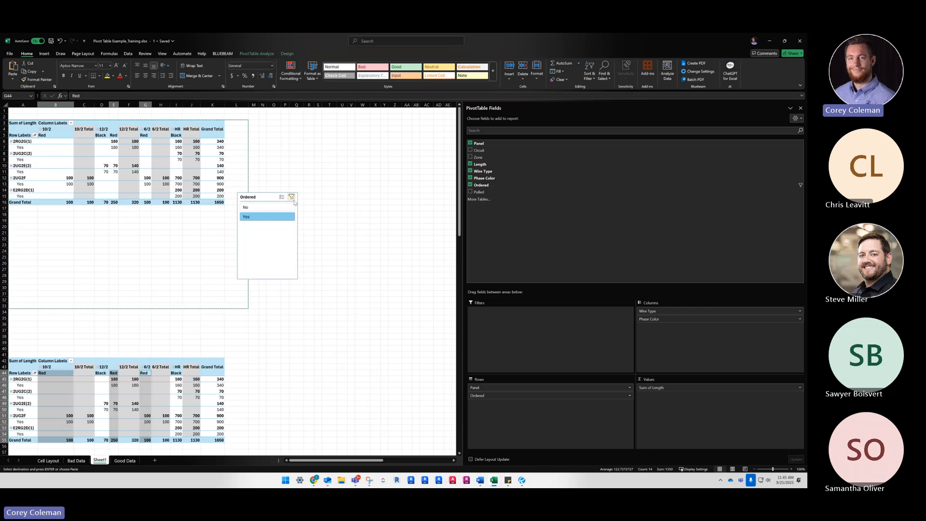
Move the Ordered slicer farther from the PivotTables and remove every field except Panel from the lower PivotTable
left_click_drag(260, 197, 298, 163)
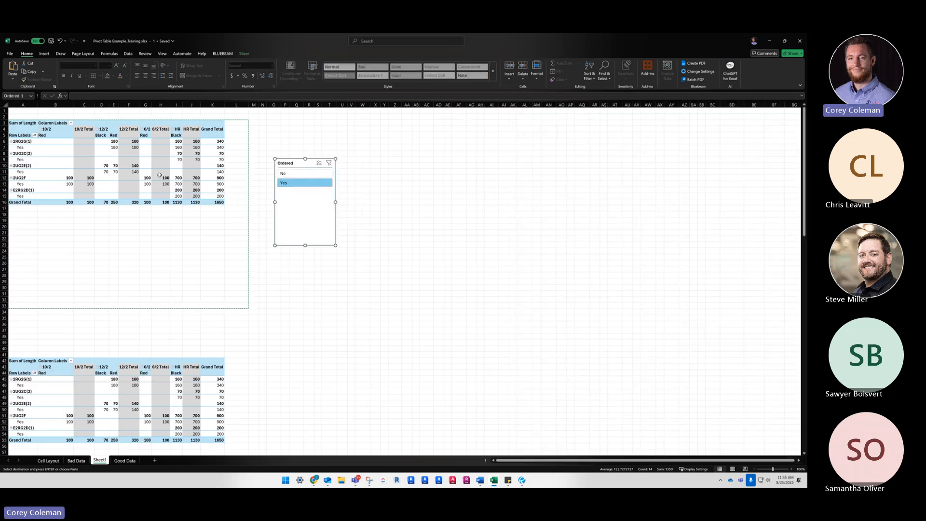
left_click(146, 171)
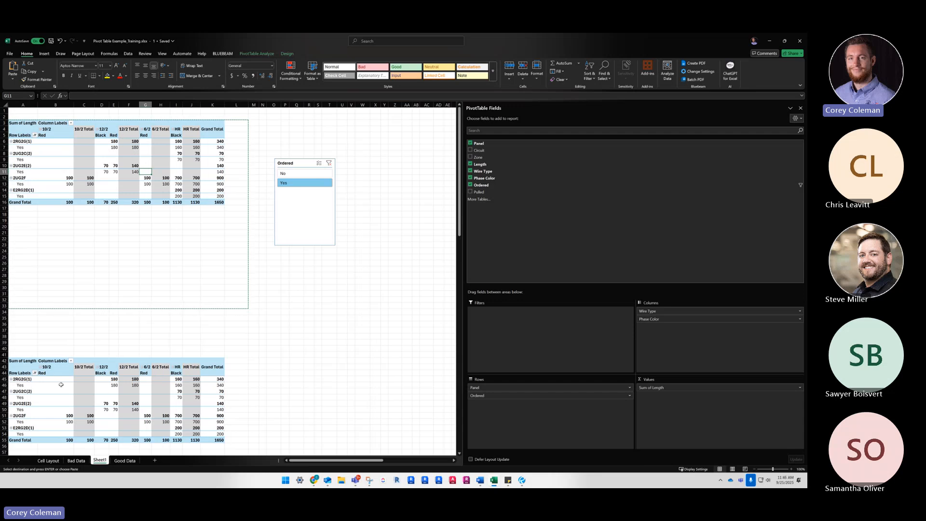
left_click(35, 373)
left_click(58, 391)
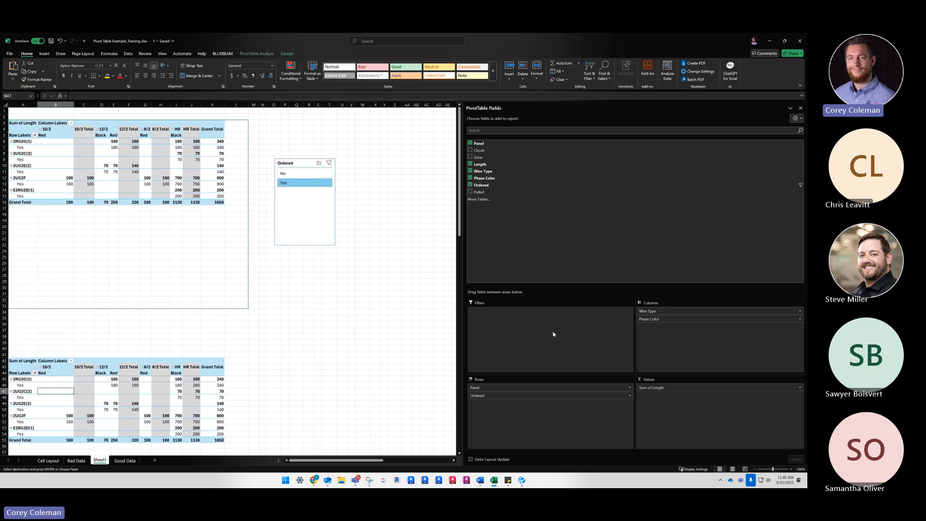
left_click_drag(531, 400, 320, 327)
left_click_drag(680, 389, 418, 389)
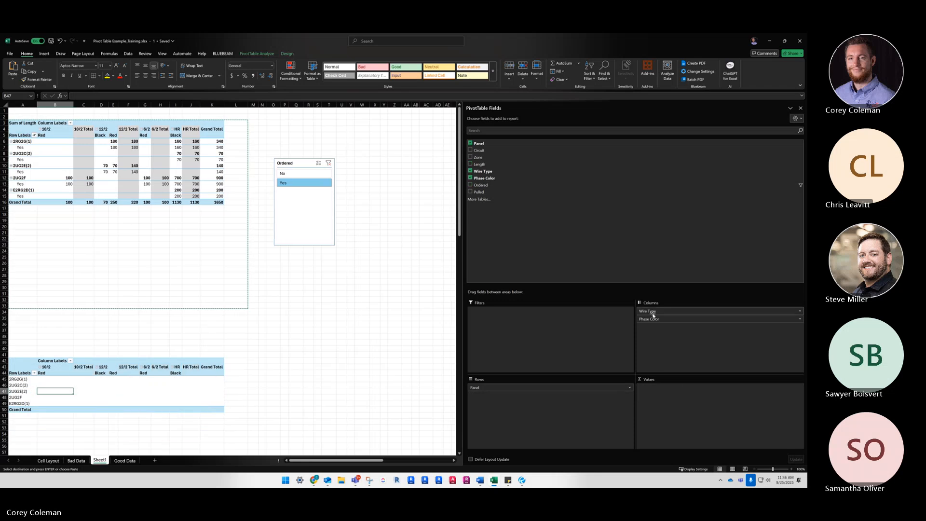
left_click_drag(651, 318, 424, 201)
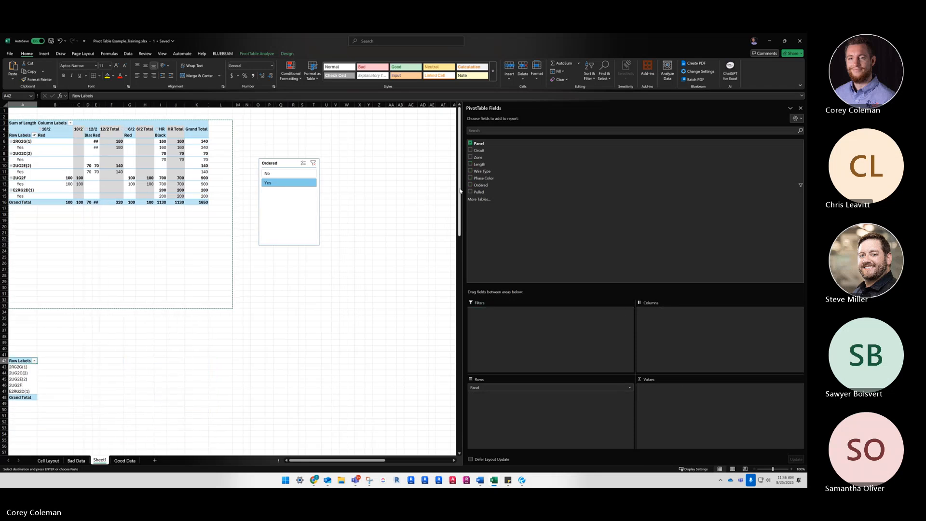
Add Pulled to the lower PivotTable's Values as a count and to its Columns, and filter to No with the Ordered slicer
left_click_drag(713, 375, 709, 388)
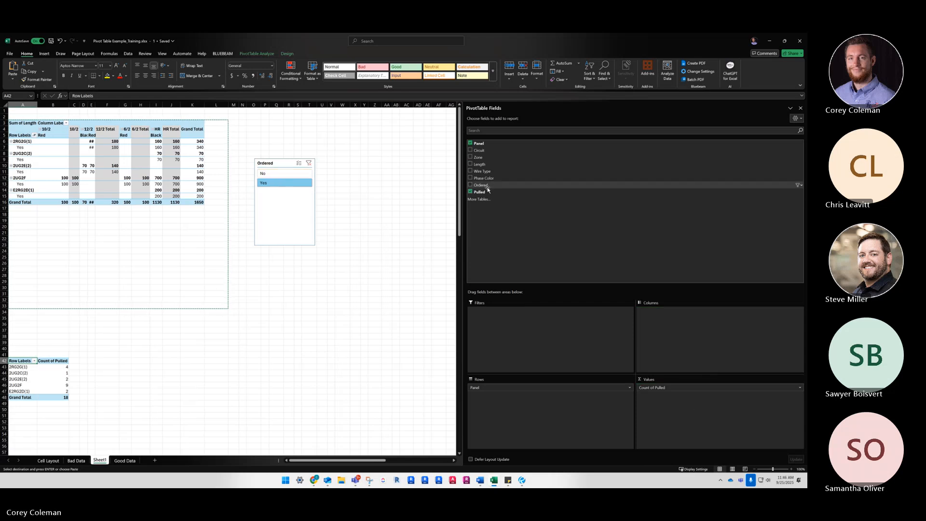
left_click_drag(526, 192, 681, 338)
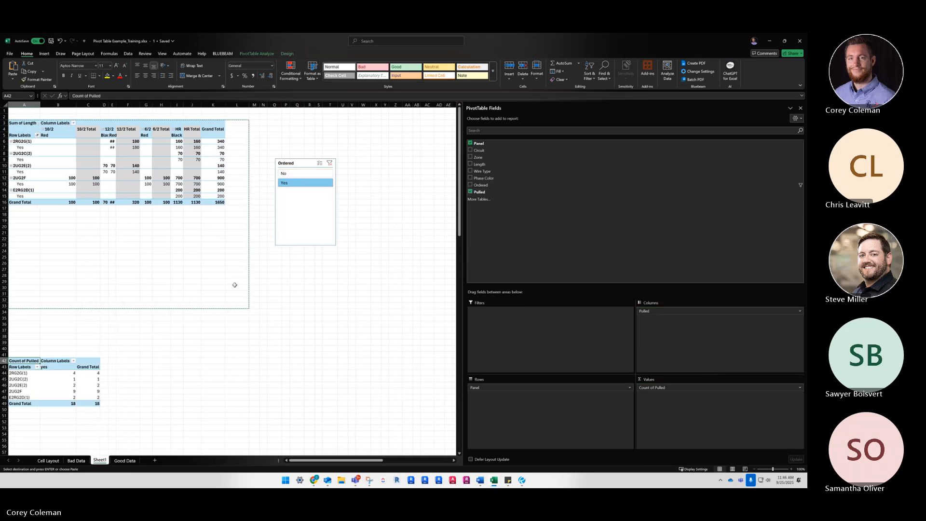
left_click(289, 174)
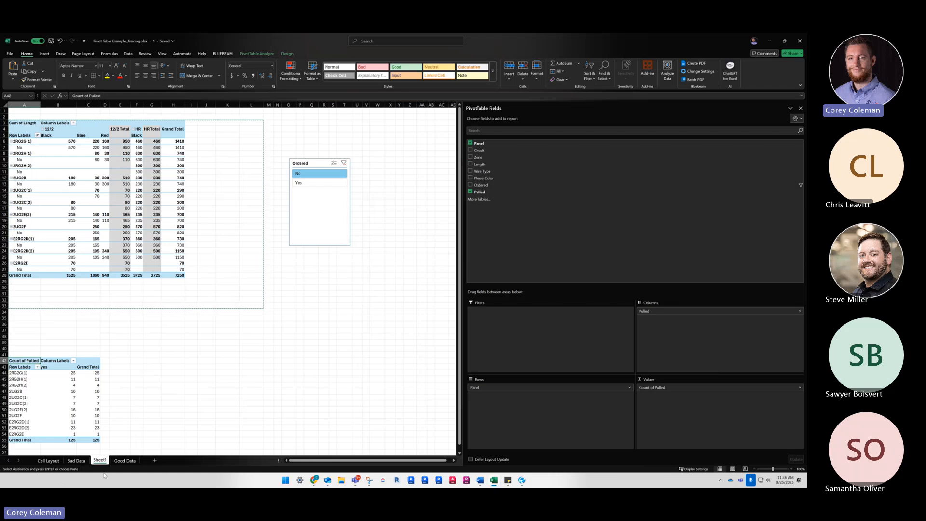
Review the Good Data table's rows and the upper PivotTable's length totals on Sheet1
left_click(125, 460)
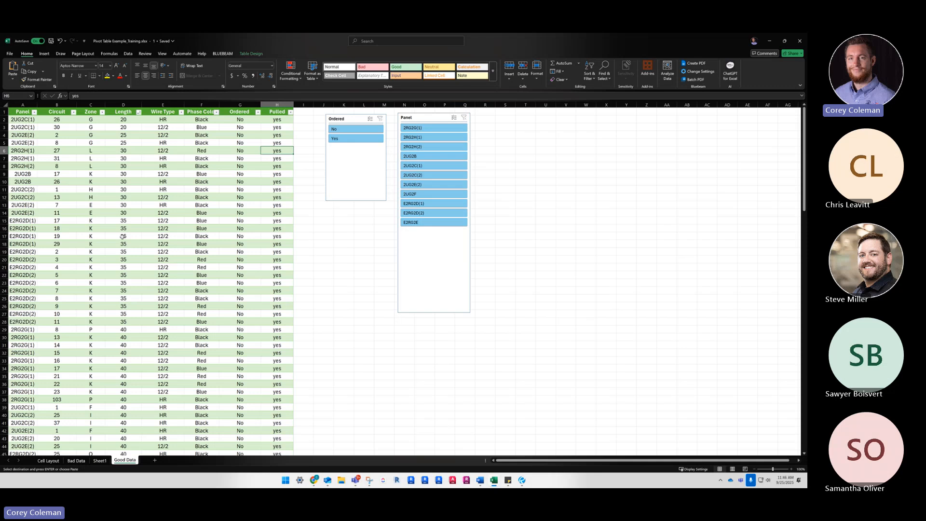
left_click(100, 460)
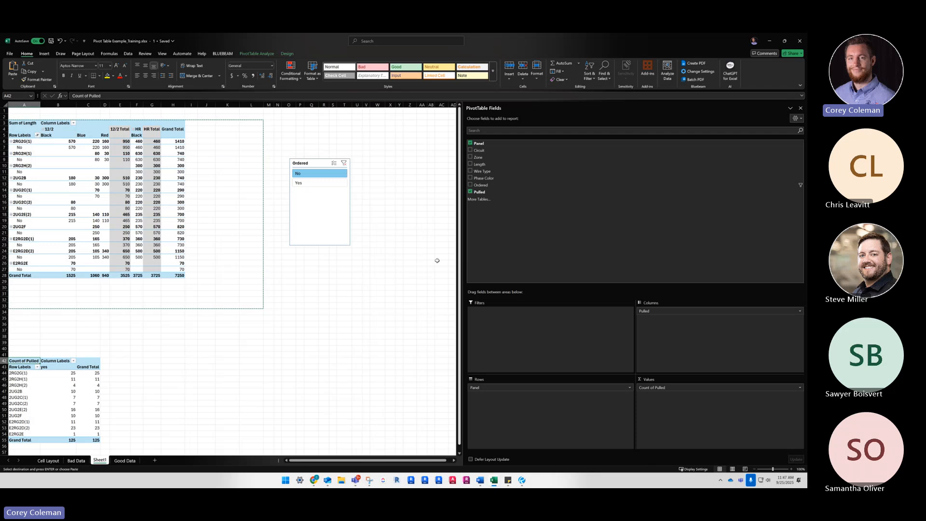
left_click(152, 214)
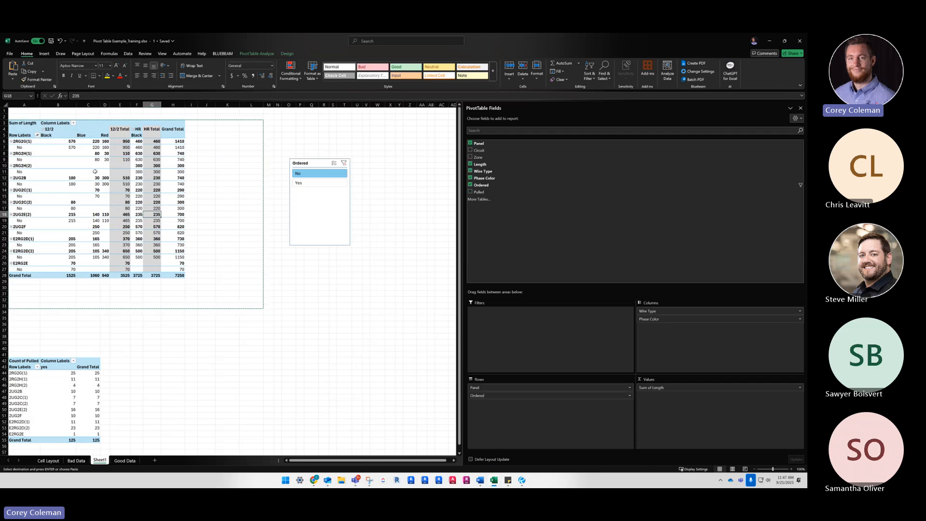
left_click(269, 330)
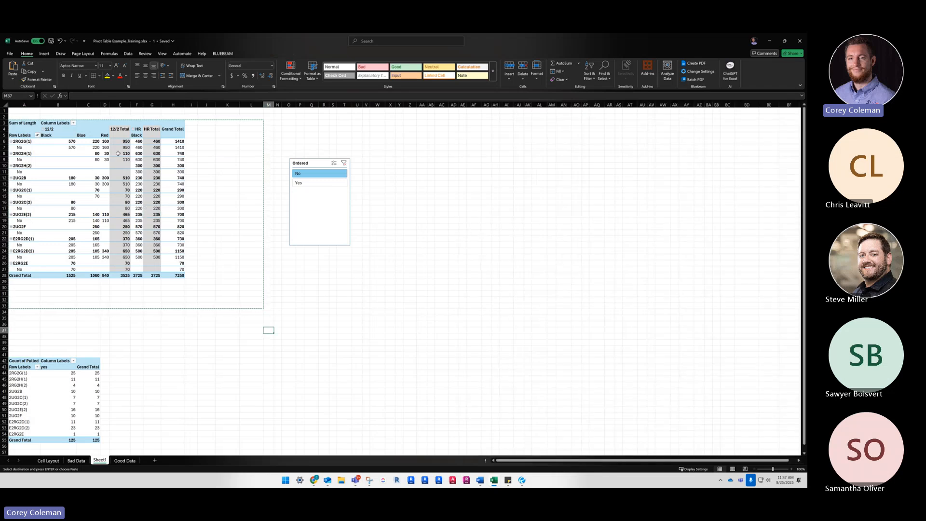
left_click(15, 122)
left_click(201, 181)
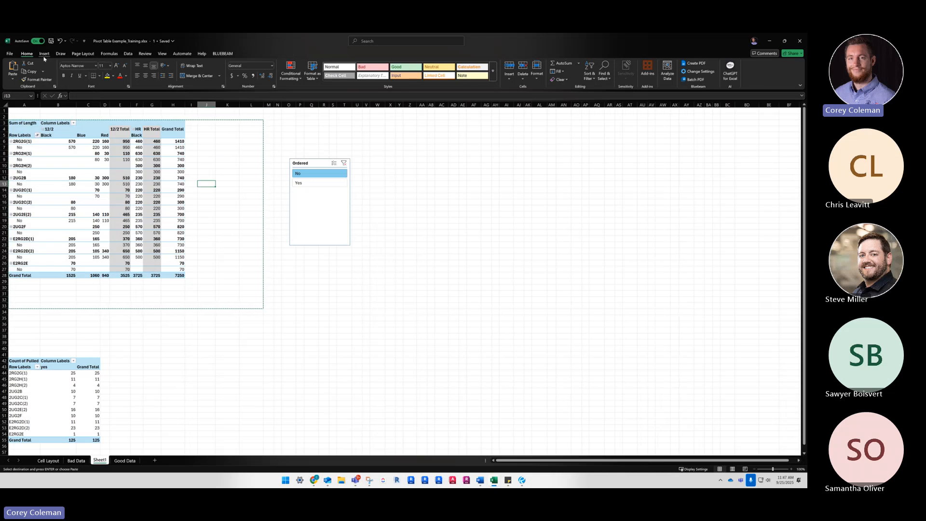
Examine the print preview of Sheet1 with both PivotTables and return to the worksheet
left_click(9, 54)
left_click(18, 151)
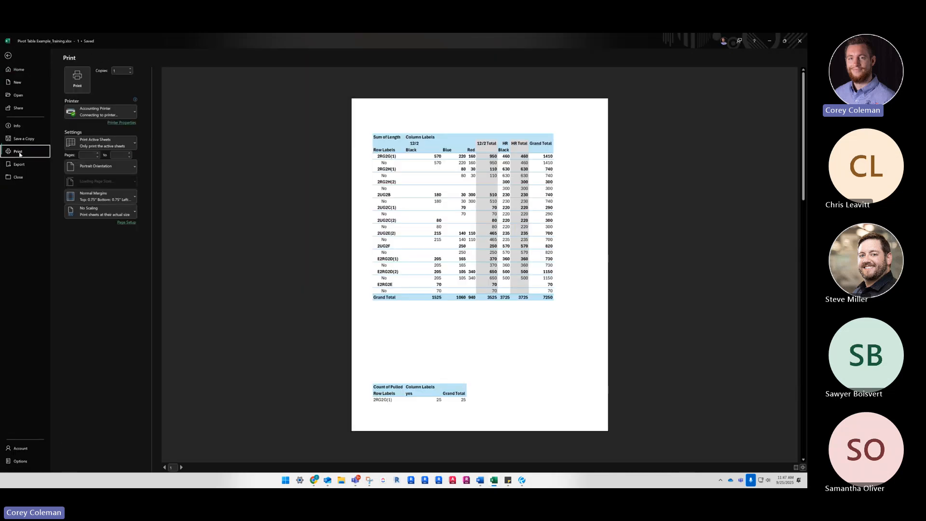
scroll(448, 239, "down", 2)
scroll(452, 241, "up", 2)
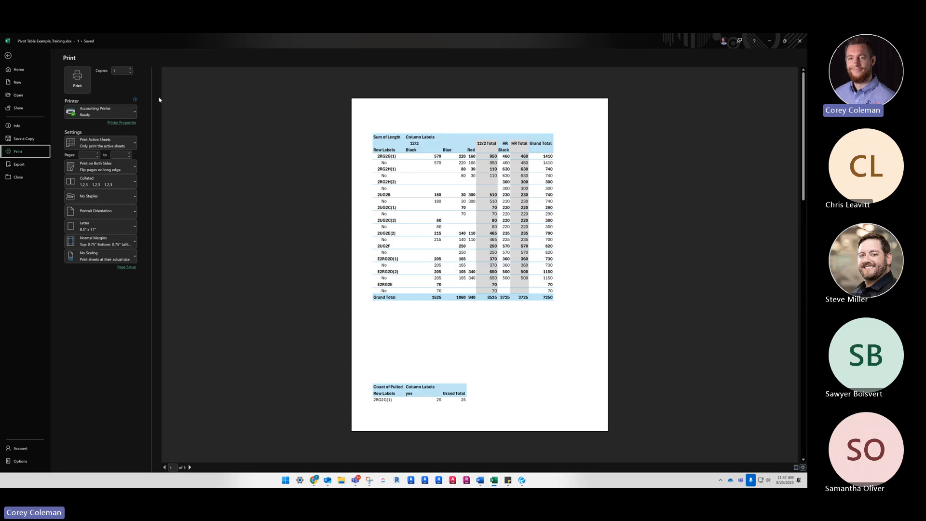
left_click(9, 55)
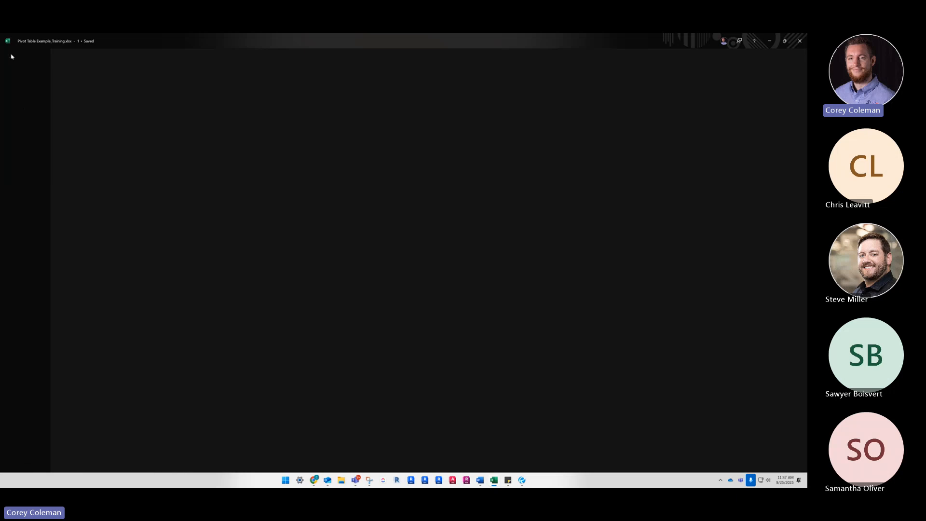
left_click(286, 189)
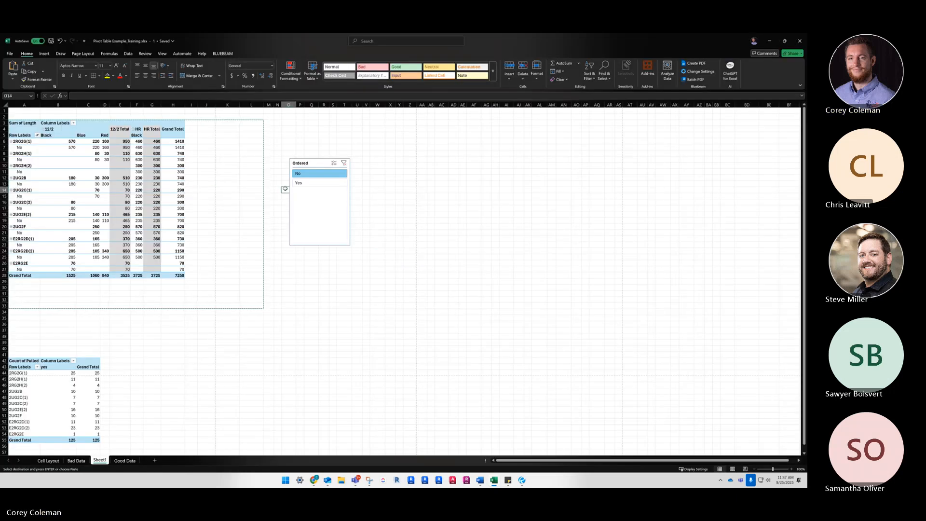
Delete sheet rows 41 to 56 to remove the lower PivotTable
left_click(139, 170)
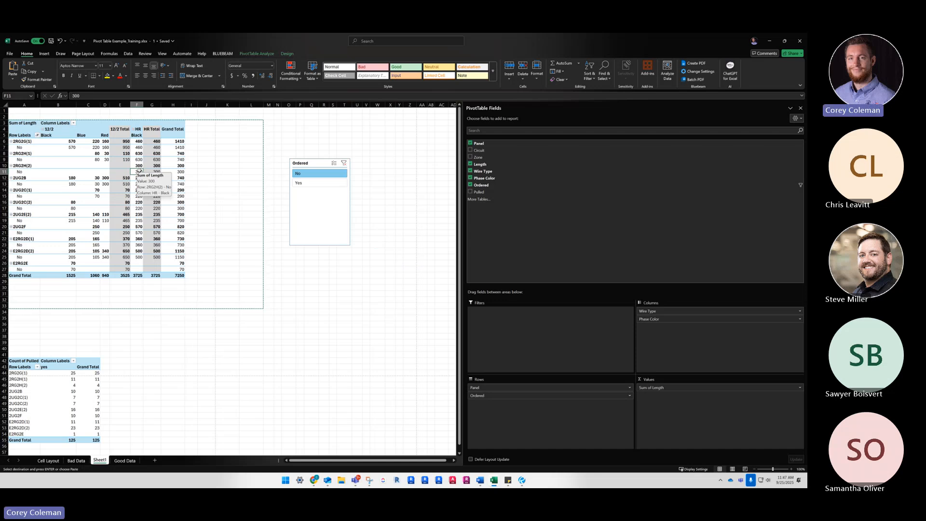
left_click(88, 342)
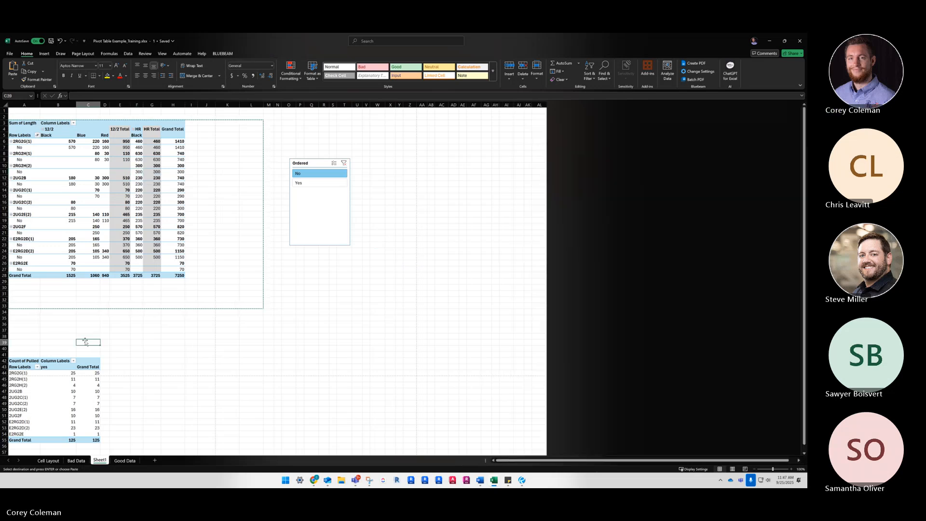
left_click_drag(4, 355, 4, 446)
right_click(5, 446)
left_click(36, 385)
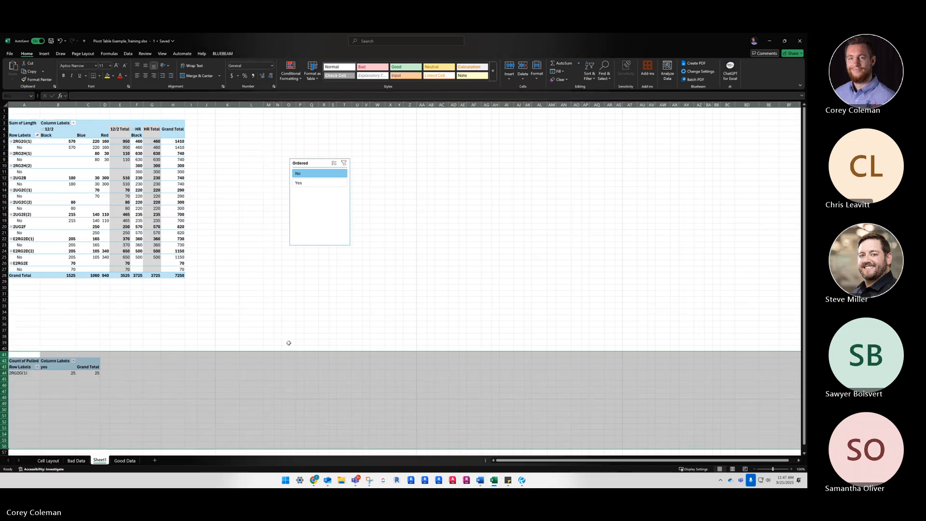
Remove Sum of Length, Ordered, Phase Color and Wire Type from the remaining PivotTable, keeping only Panel in Rows
left_click(271, 319)
left_click(88, 184)
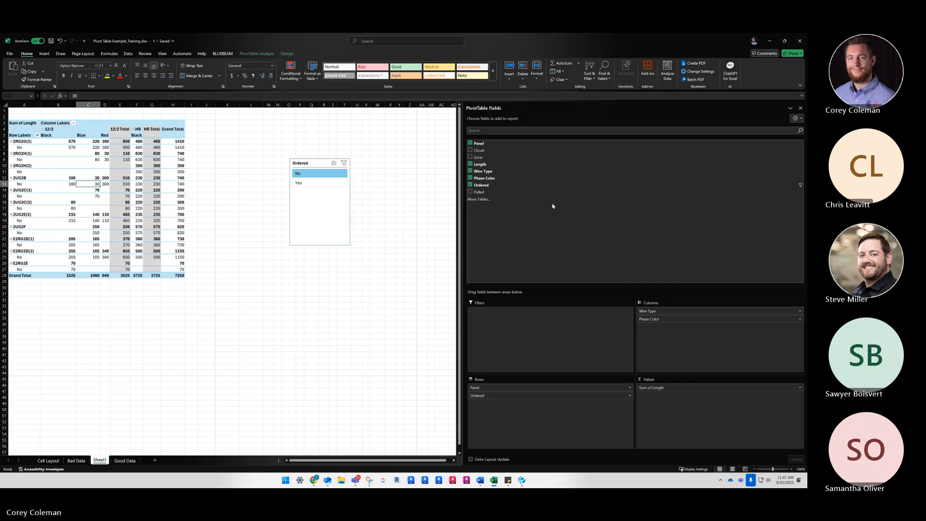
left_click_drag(675, 386, 287, 331)
left_click_drag(670, 316, 428, 250)
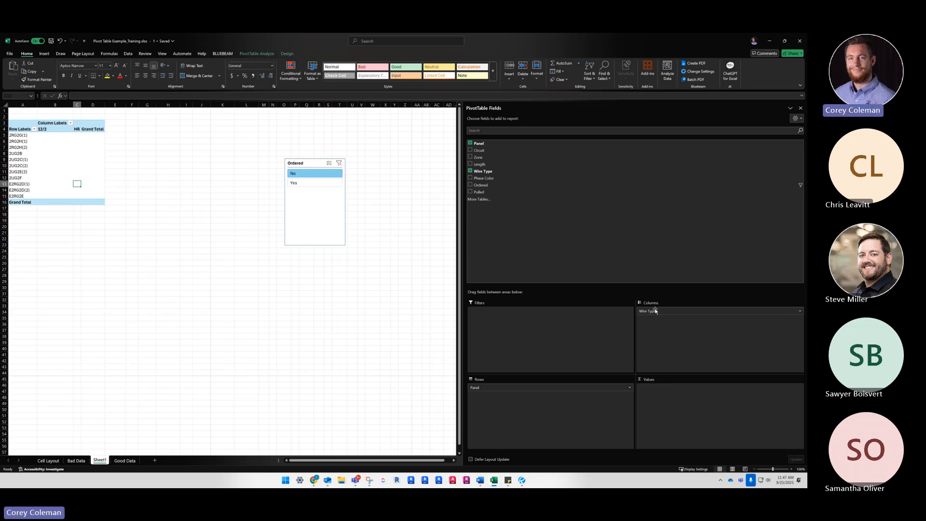
left_click_drag(662, 312, 299, 256)
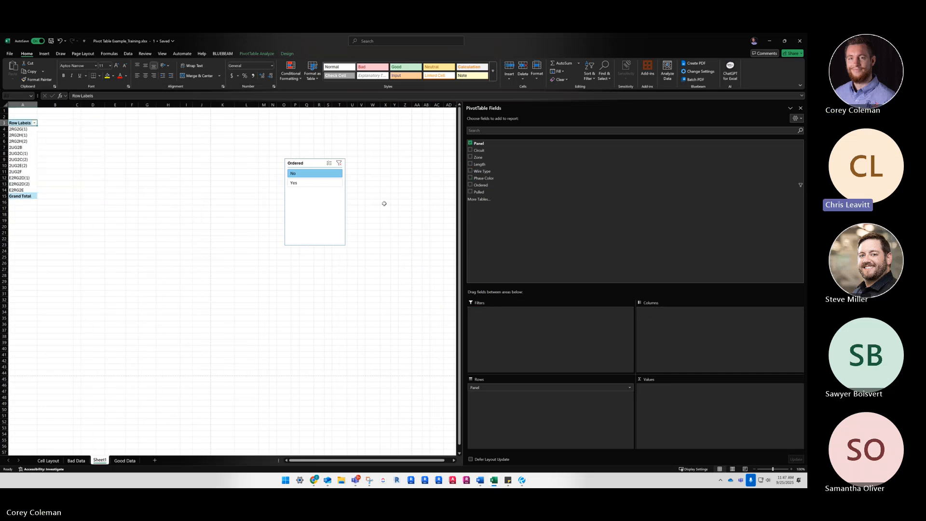